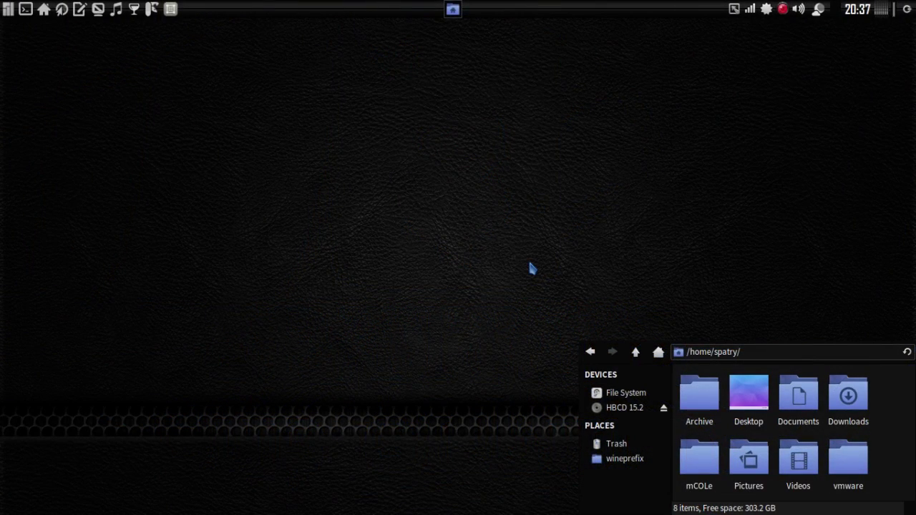
# Step: Launch GNOME Boxes to show its collection with the powered-off Point box
pyautogui.click(171, 10)
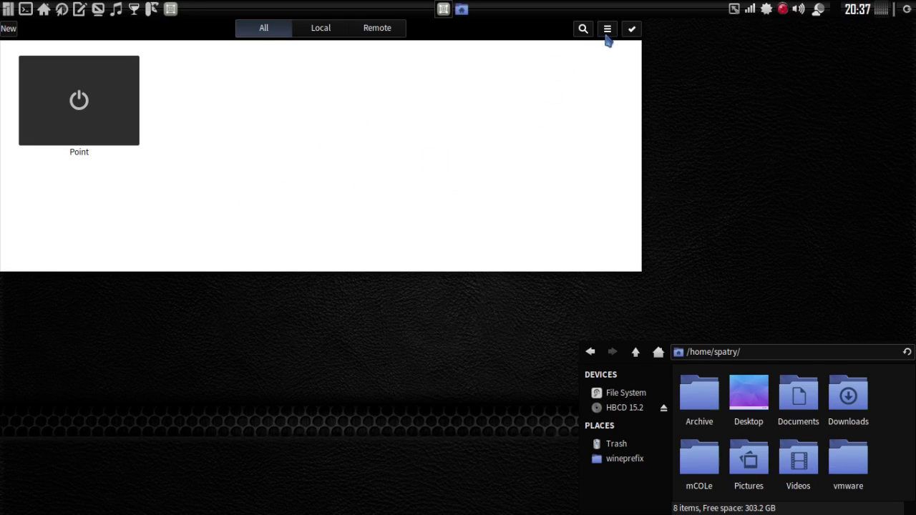
# Step: Start a new box using Solus-1.2.iso from Downloads as the installation source
pyautogui.click(7, 29)
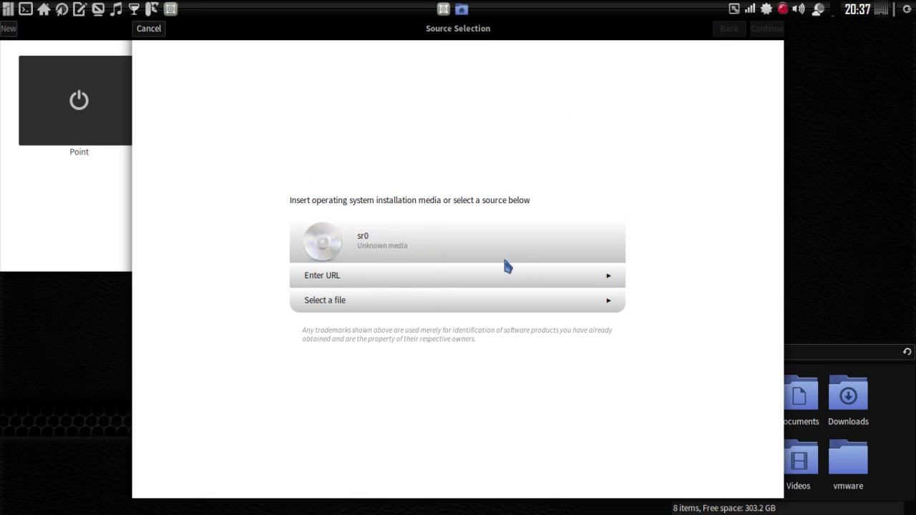
pyautogui.click(384, 305)
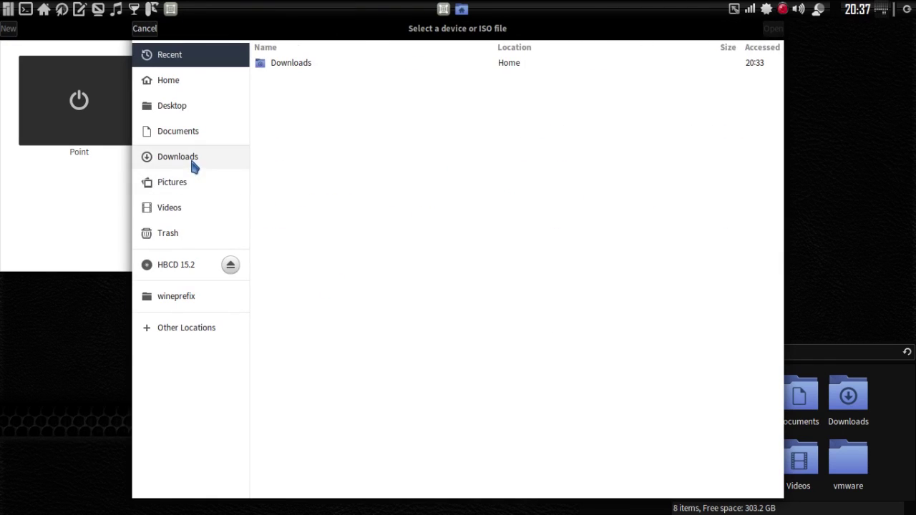
pyautogui.click(194, 159)
pyautogui.click(286, 103)
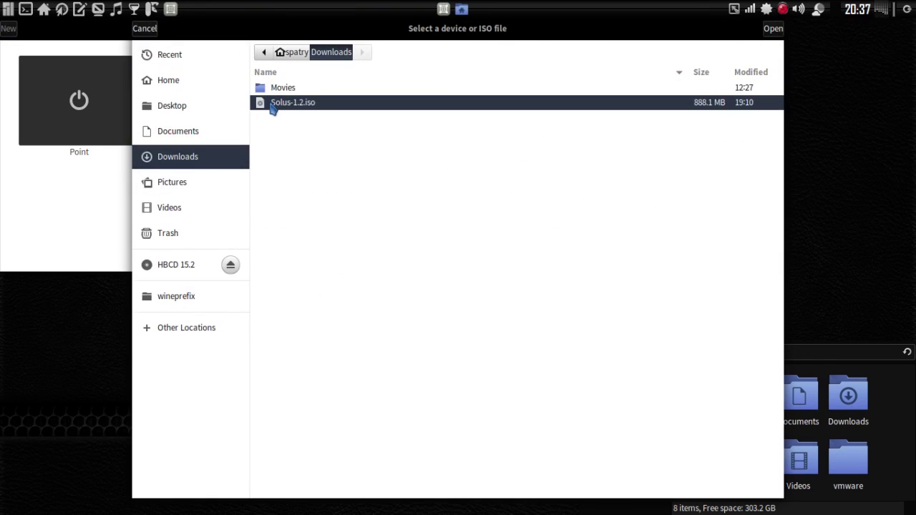
pyautogui.click(776, 33)
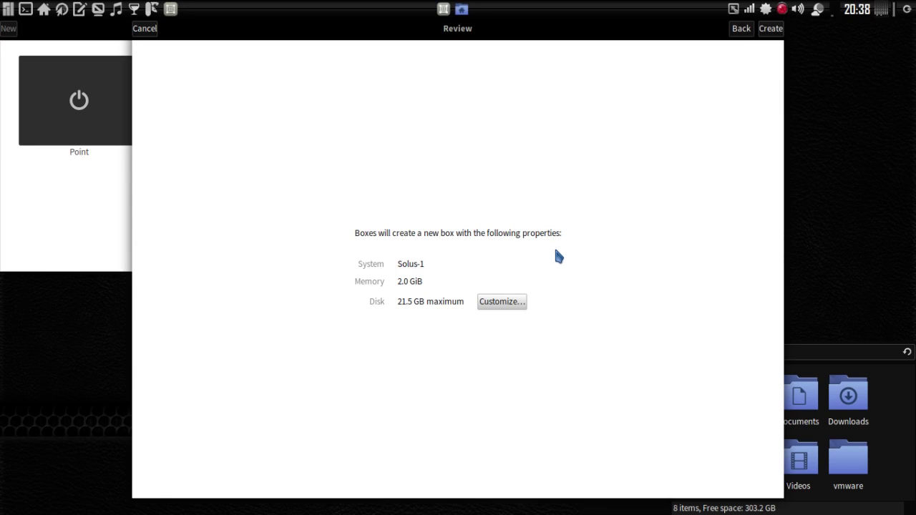
# Step: Customize the Solus-1 box's maximum disk size to 30.1 GB and return to the review
pyautogui.click(501, 304)
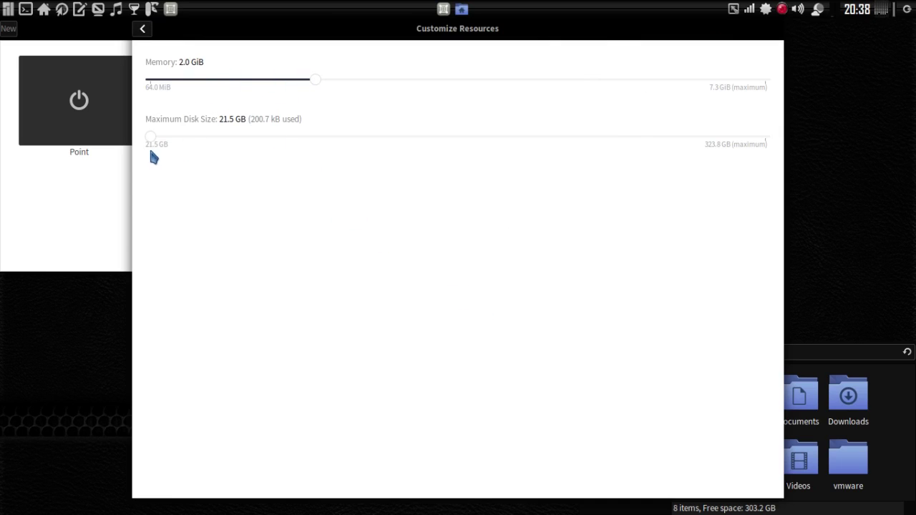
pyautogui.moveTo(150, 138); pyautogui.dragTo(168, 141)
pyautogui.click(143, 28)
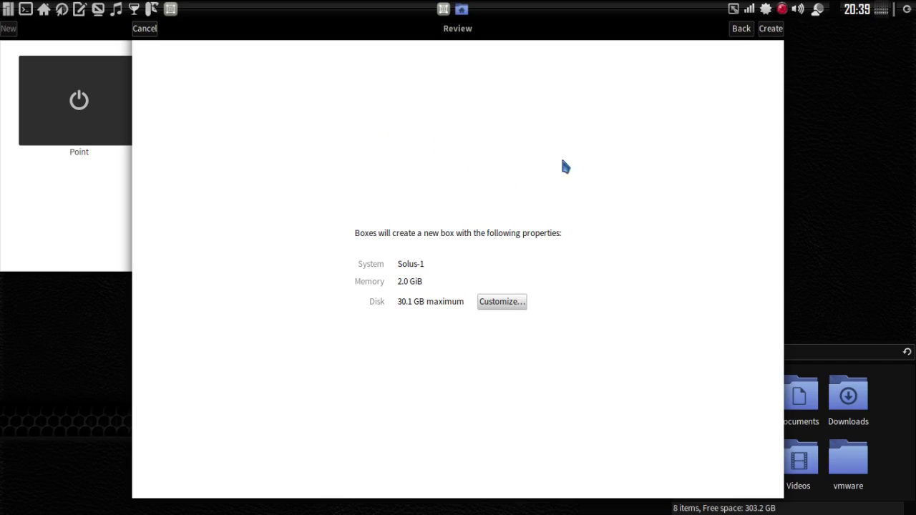
# Step: Create the Solus-1 box and let it boot to the Budgie live desktop
pyautogui.click(771, 29)
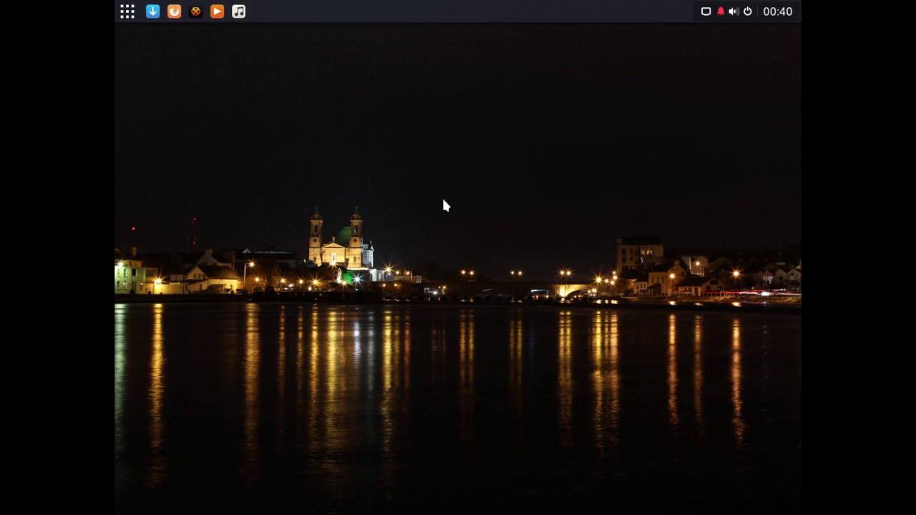
# Step: Find Displays via a 'display' search and pick 1280 × 720 (16:9) for the Unknown Display
pyautogui.click(125, 13)
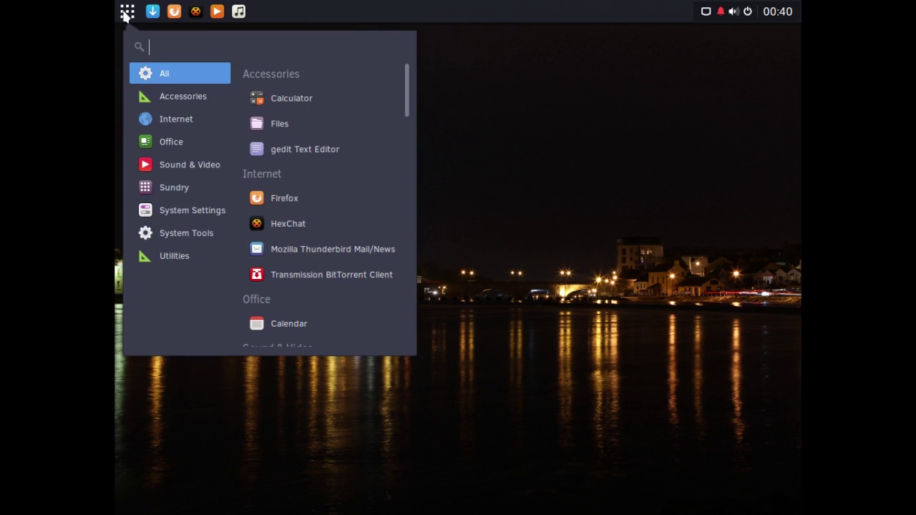
pyautogui.write('di')
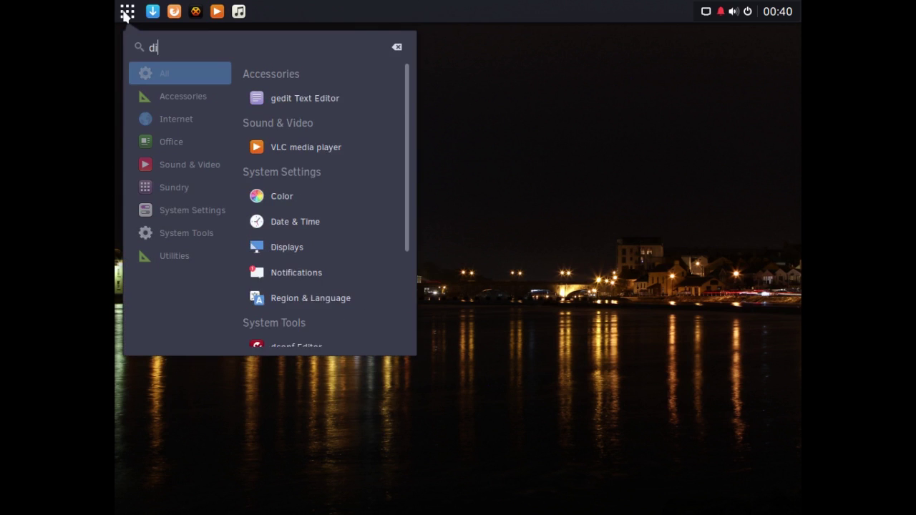
pyautogui.write('splay')
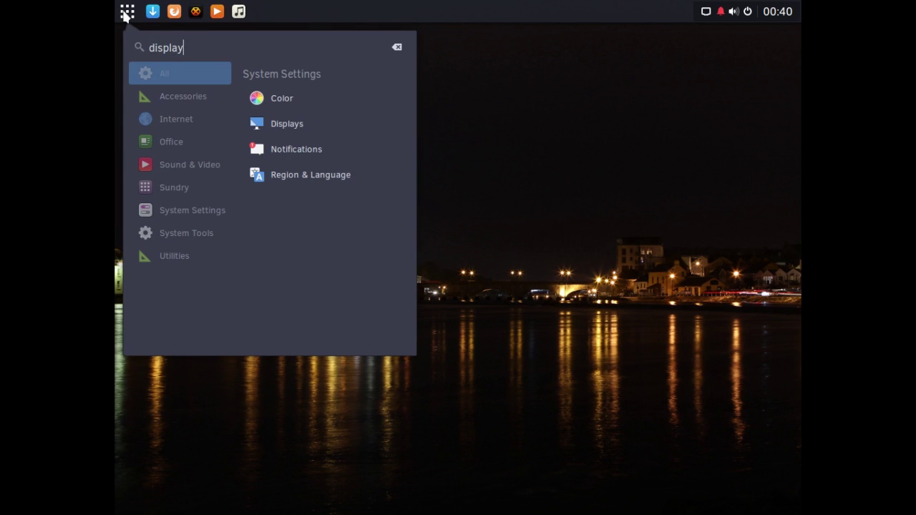
pyautogui.click(279, 124)
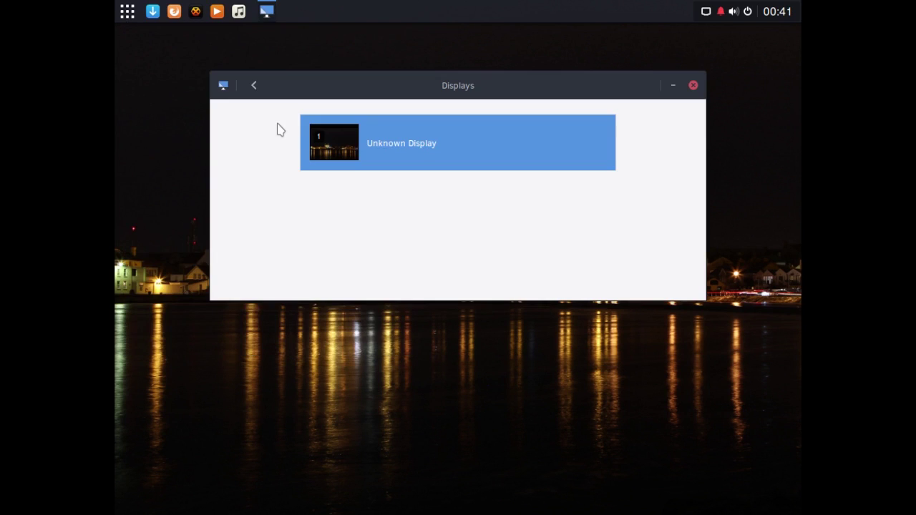
pyautogui.click(421, 146)
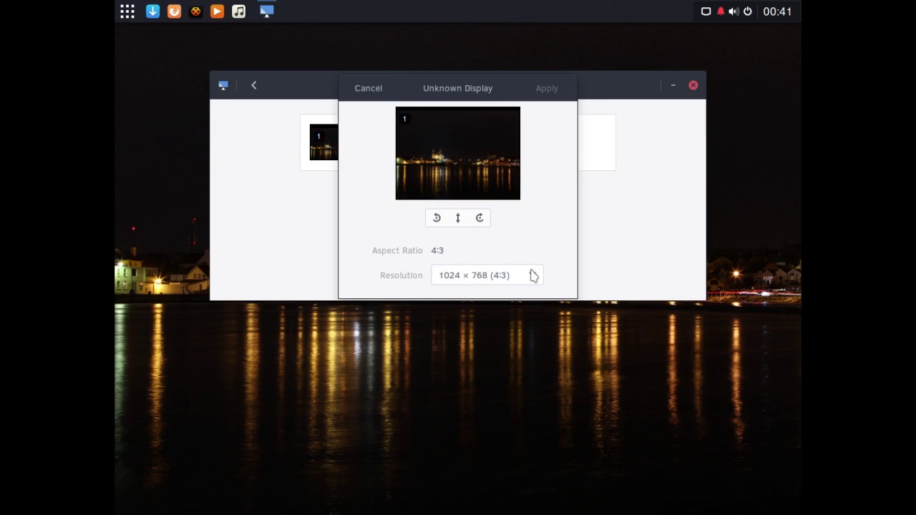
pyautogui.click(531, 272)
pyautogui.scroll(-1, 522, 308)
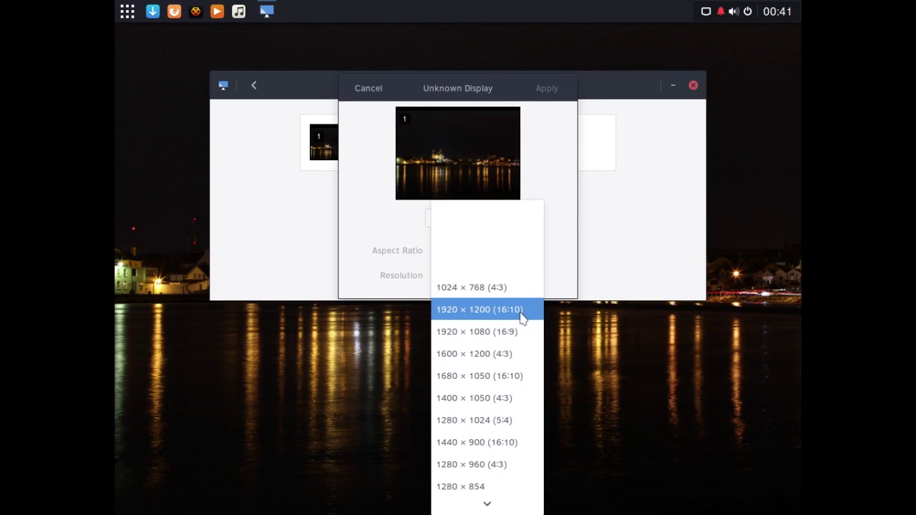
pyautogui.scroll(-4, 521, 318)
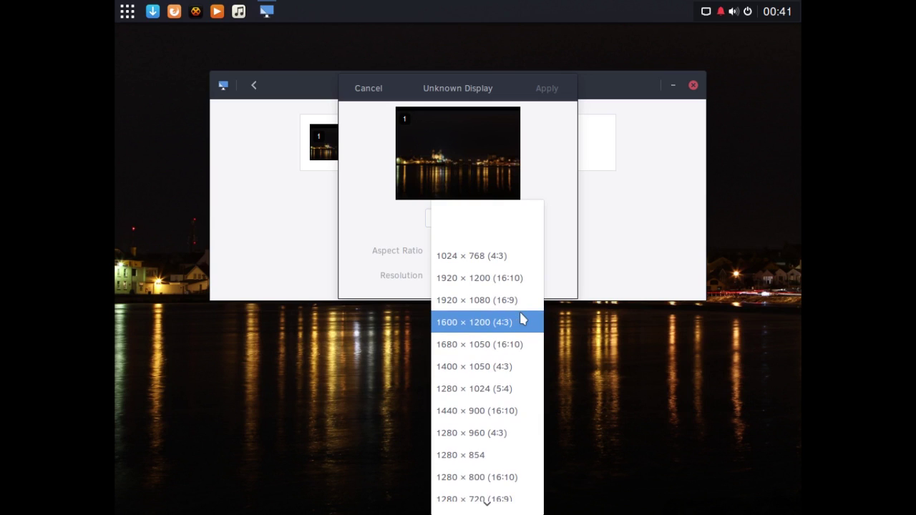
pyautogui.scroll(-2, 521, 315)
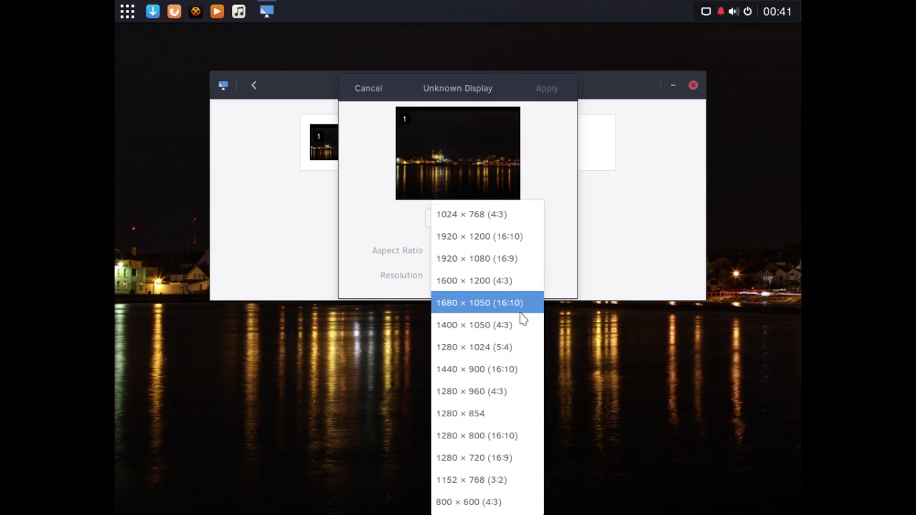
pyautogui.click(496, 460)
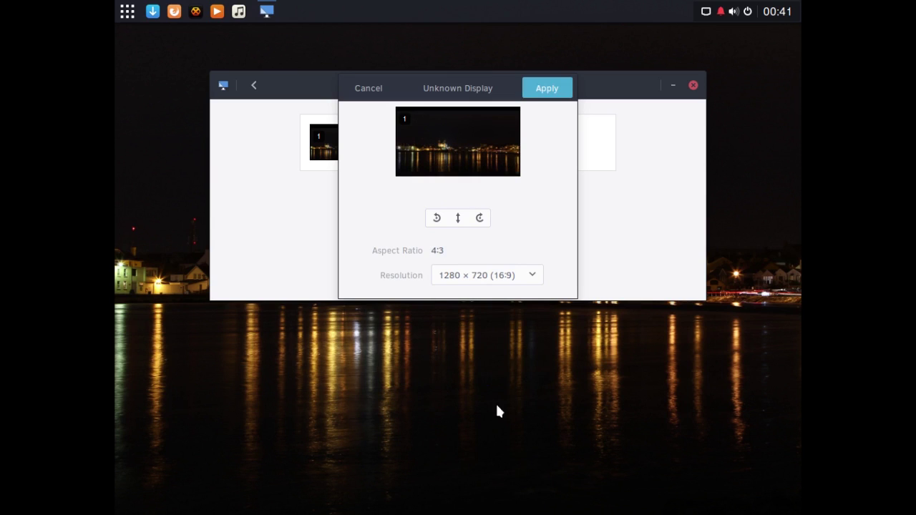
# Step: Apply the 1280 × 720 resolution, keep this configuration, and close Displays
pyautogui.click(549, 89)
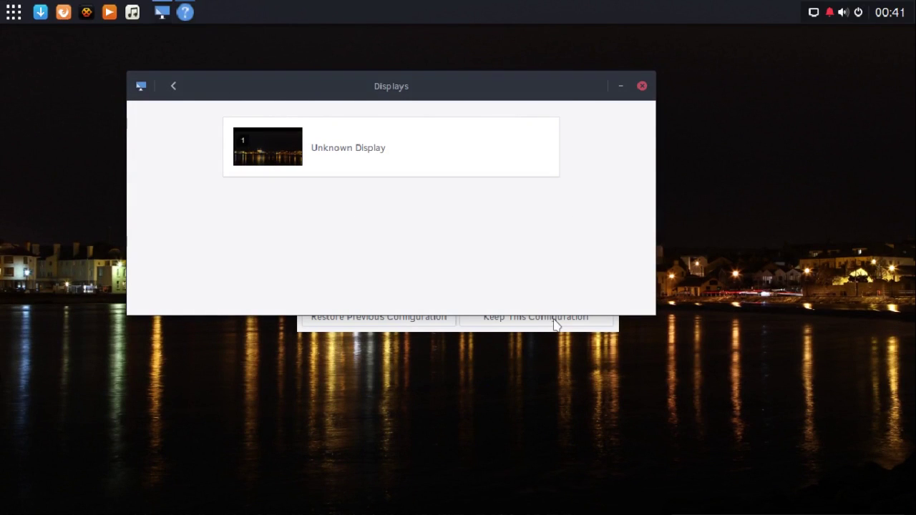
pyautogui.moveTo(515, 86); pyautogui.dragTo(420, 333)
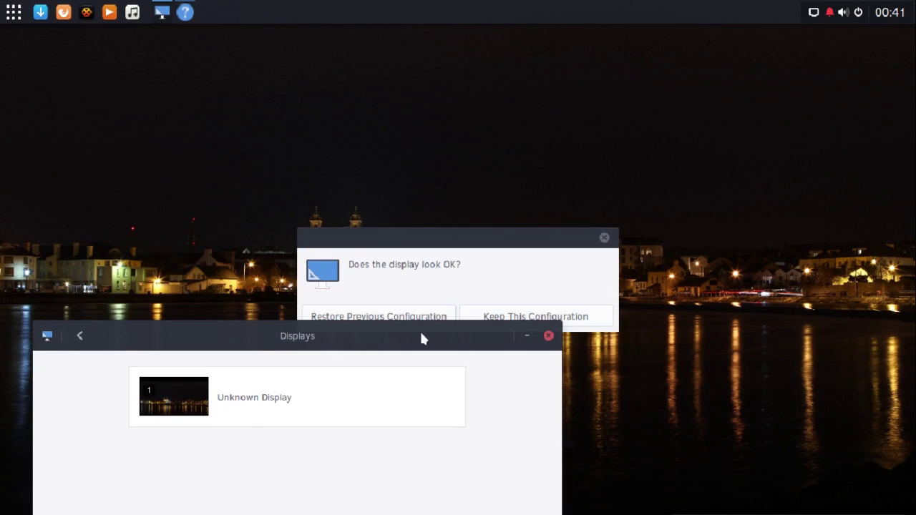
pyautogui.click(581, 318)
pyautogui.moveTo(442, 344); pyautogui.dragTo(460, 137)
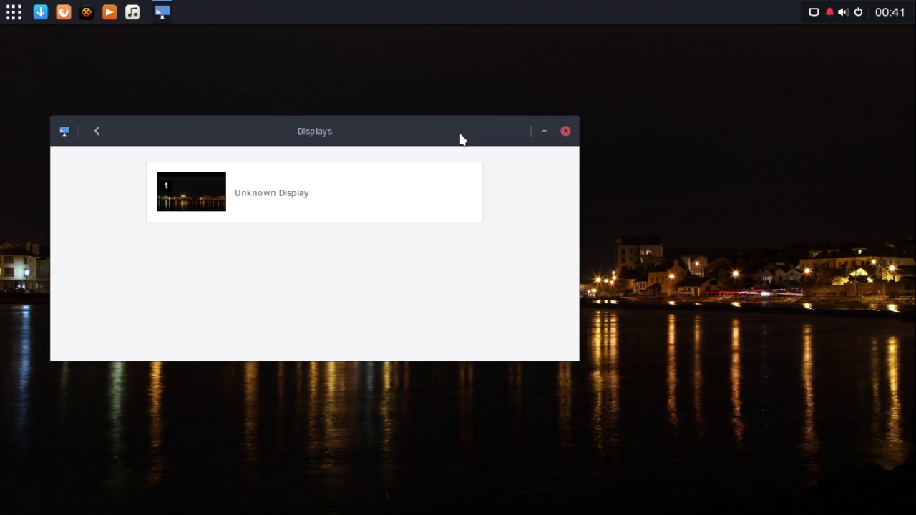
pyautogui.click(565, 132)
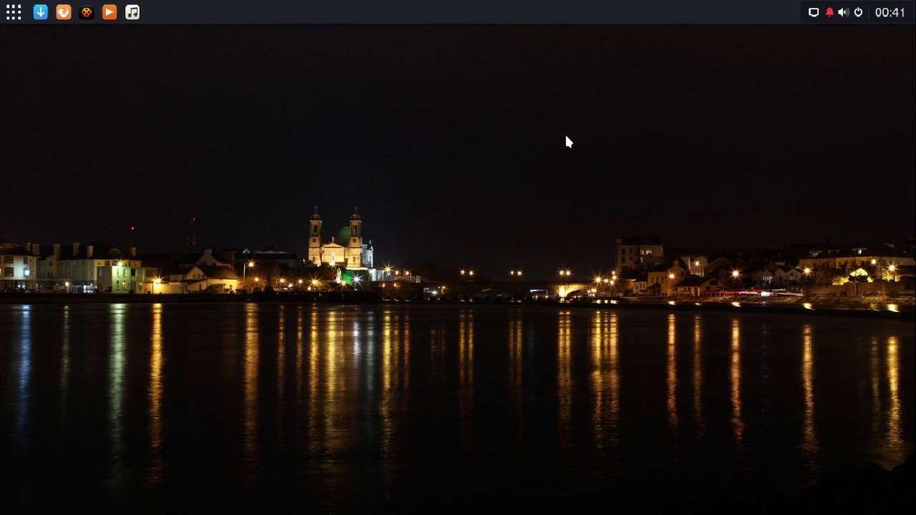
# Step: Choose Properties from the running Solus box's action menu in the Boxes toolbar
pyautogui.moveTo(585, 7)
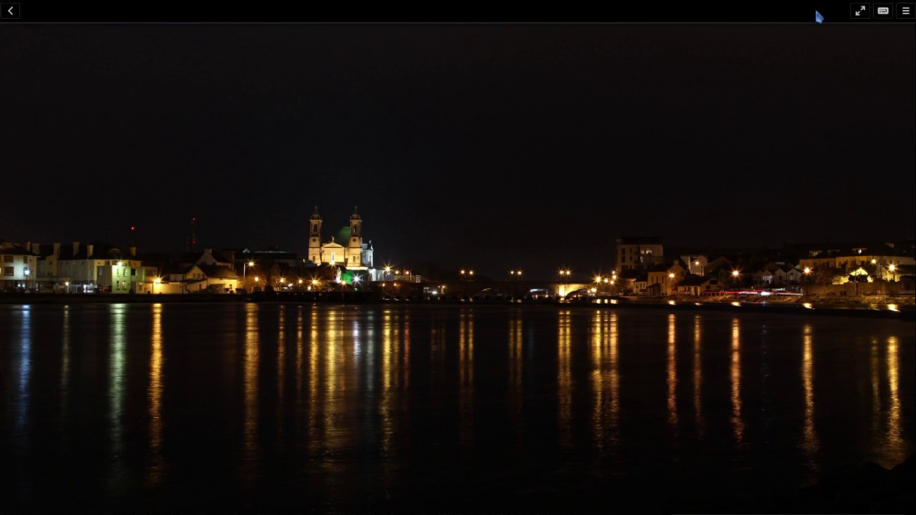
pyautogui.click(905, 13)
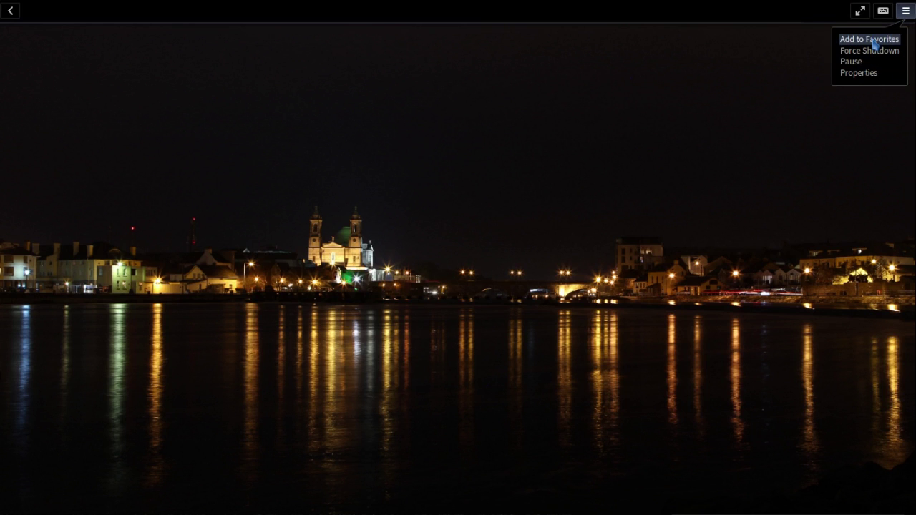
pyautogui.click(857, 75)
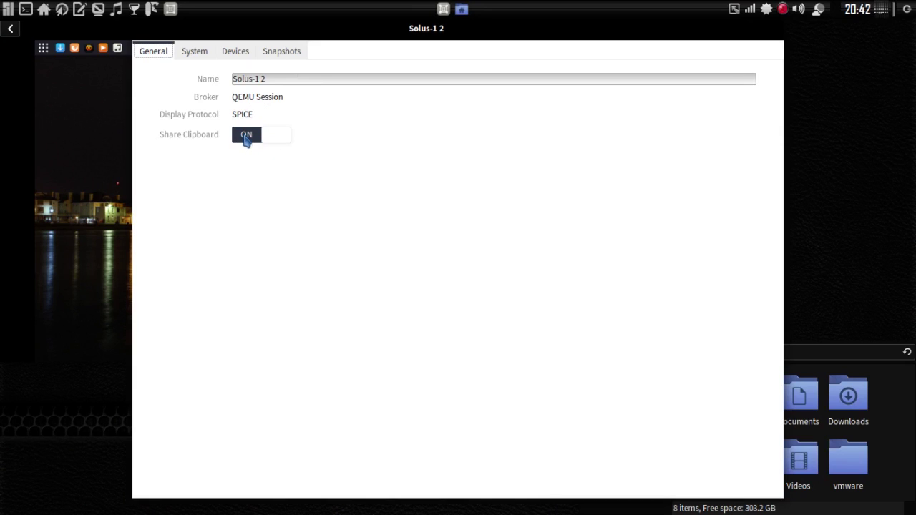
# Step: Show the System tab with 2.0 GiB memory and a 30.1 GB maximum disk
pyautogui.click(192, 58)
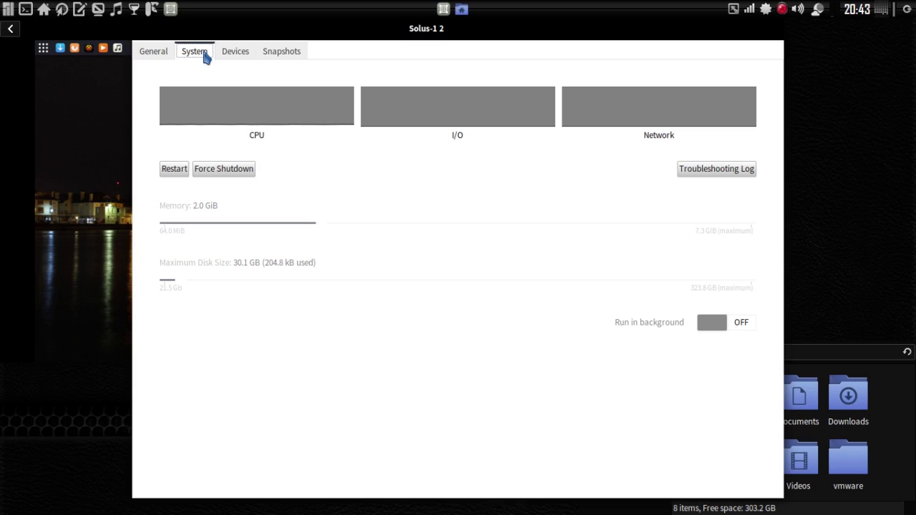
# Step: Check the Devices tab, then close the properties window through the Alt+Space window menu
pyautogui.click(237, 55)
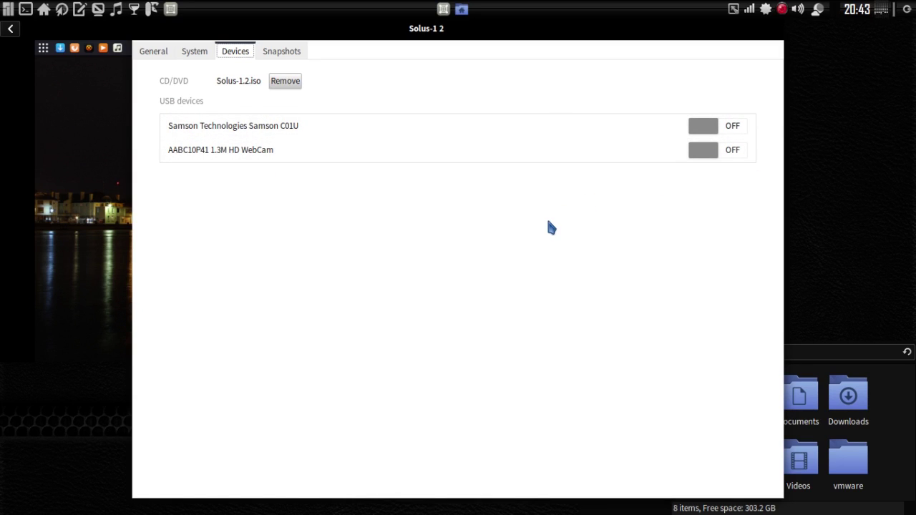
pyautogui.hotkey('alt', 'space')
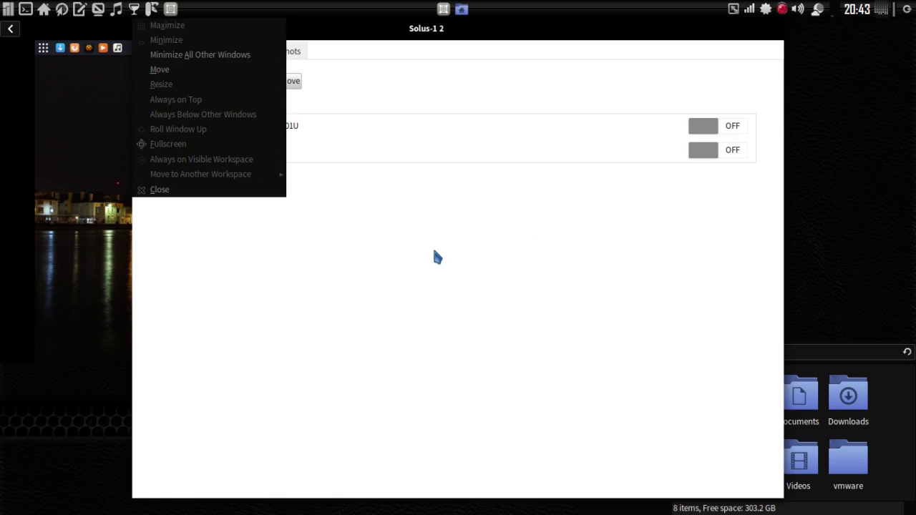
pyautogui.click(239, 189)
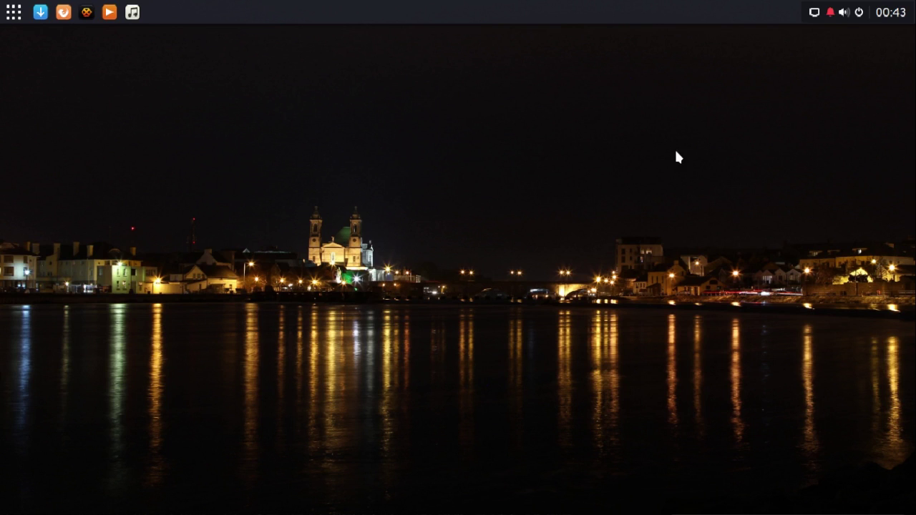
# Step: Open the Raven sidebar to read the ethernet Connection Established notification
pyautogui.click(845, 14)
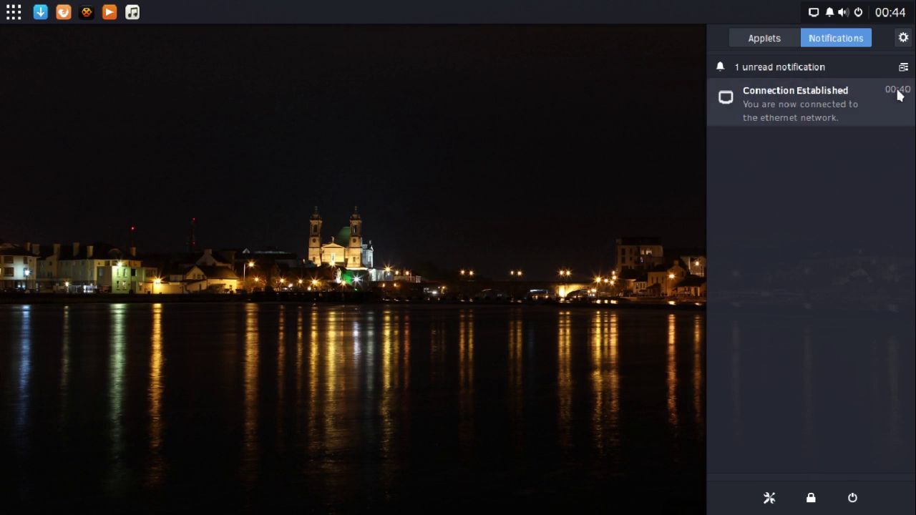
# Step: Open Budgie Settings from Raven, then collapse and re-expand the Background section
pyautogui.click(904, 39)
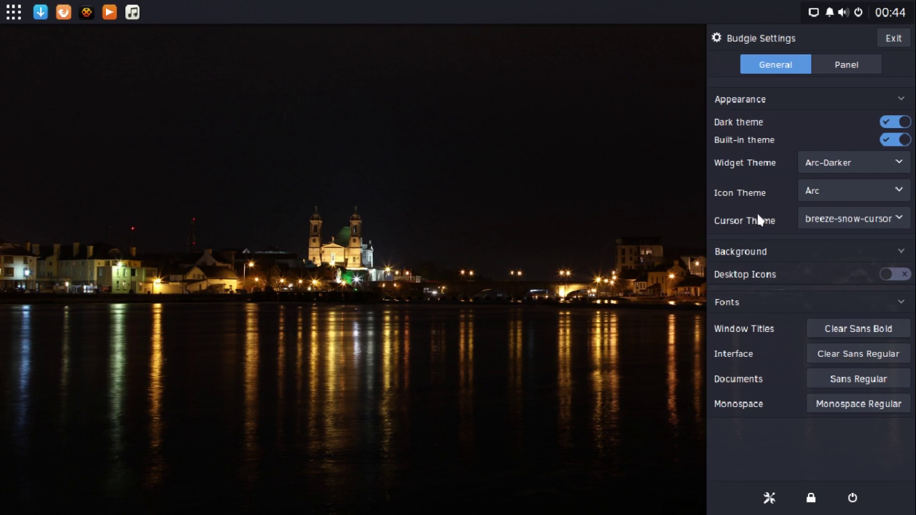
pyautogui.click(901, 253)
pyautogui.click(901, 253)
# Step: Switch to the Panel settings and confirm Top Panel is selected under Manage Panels
pyautogui.click(851, 64)
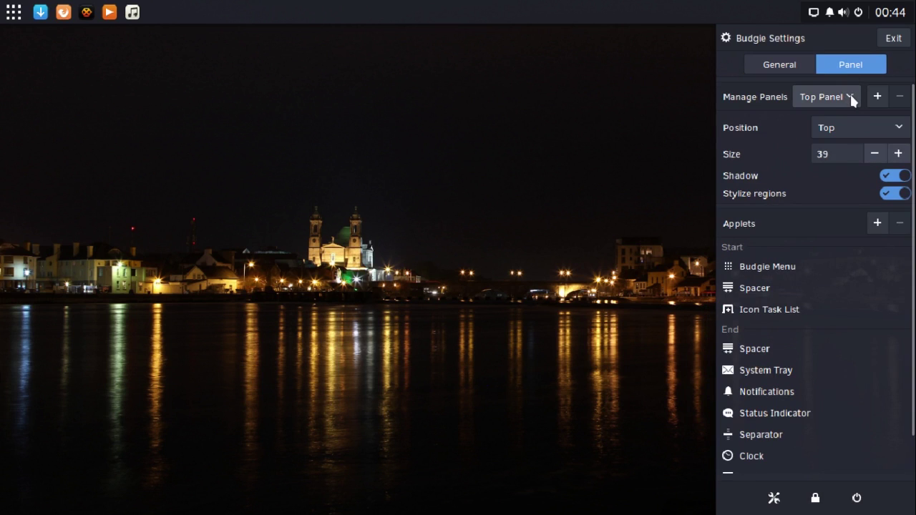
pyautogui.click(850, 91)
pyautogui.click(851, 96)
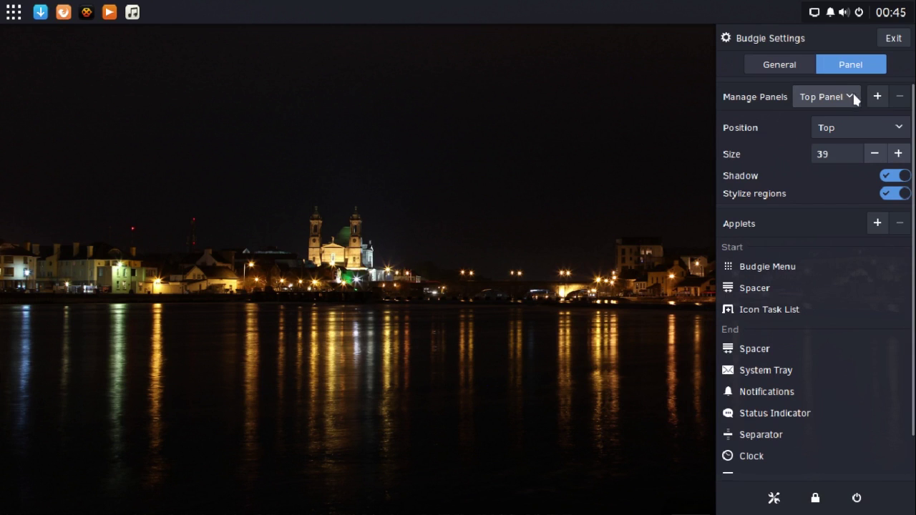
# Step: Adjust the Top Panel size from 39 down to 30
pyautogui.click(878, 155)
pyautogui.click(877, 155)
pyautogui.click(877, 155)
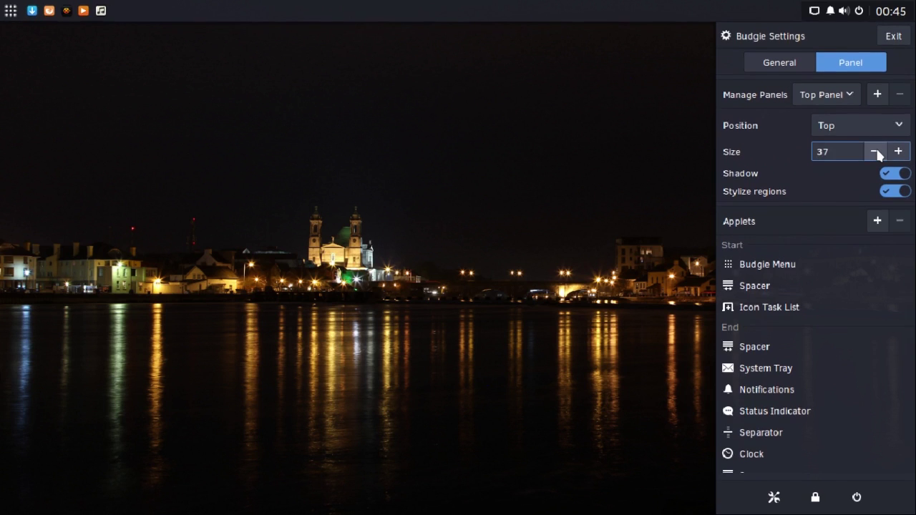
pyautogui.click(876, 151)
pyautogui.click(876, 150)
pyautogui.click(876, 151)
pyautogui.click(876, 150)
pyautogui.click(876, 148)
pyautogui.click(876, 149)
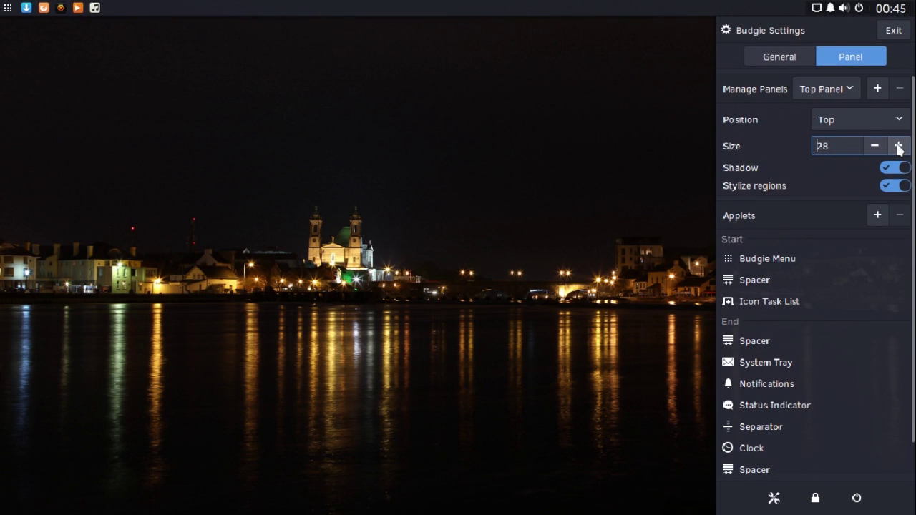
pyautogui.click(898, 147)
pyautogui.click(898, 147)
pyautogui.click(898, 147)
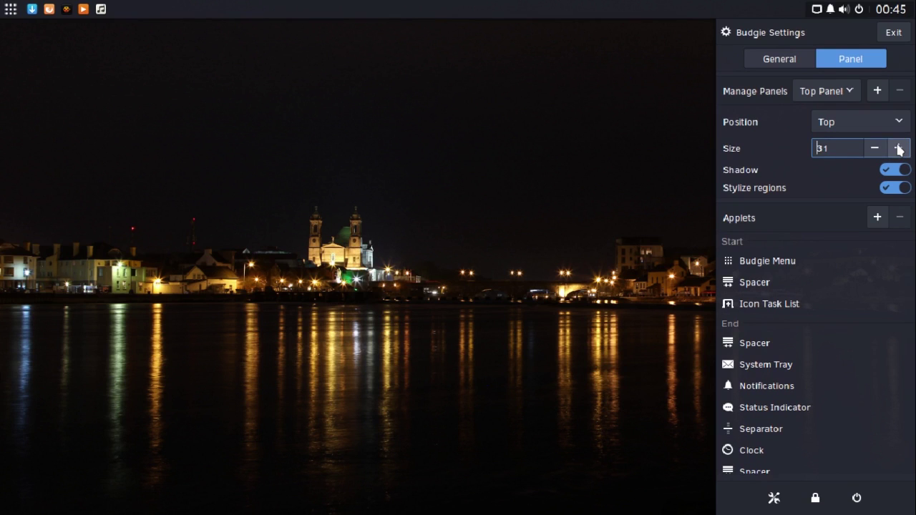
pyautogui.click(875, 148)
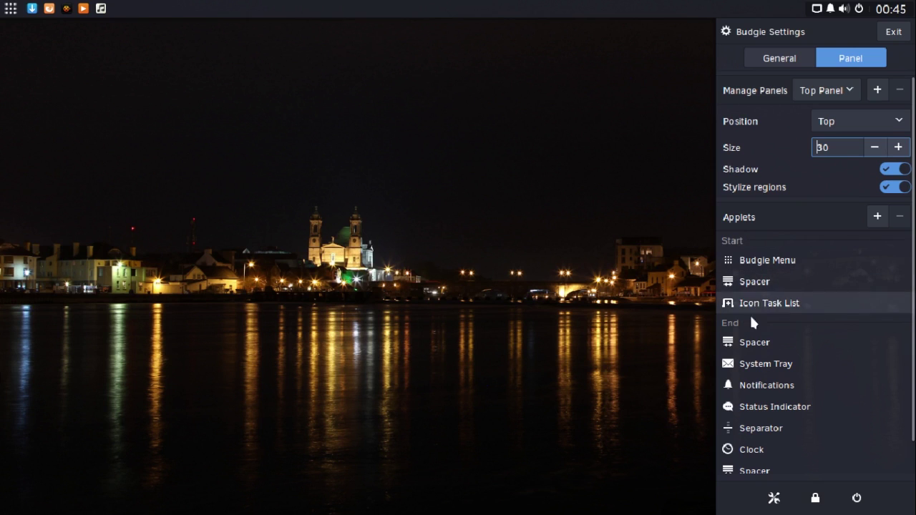
# Step: Browse the Add new applet list without adding one, then select the Separator applet
pyautogui.click(877, 218)
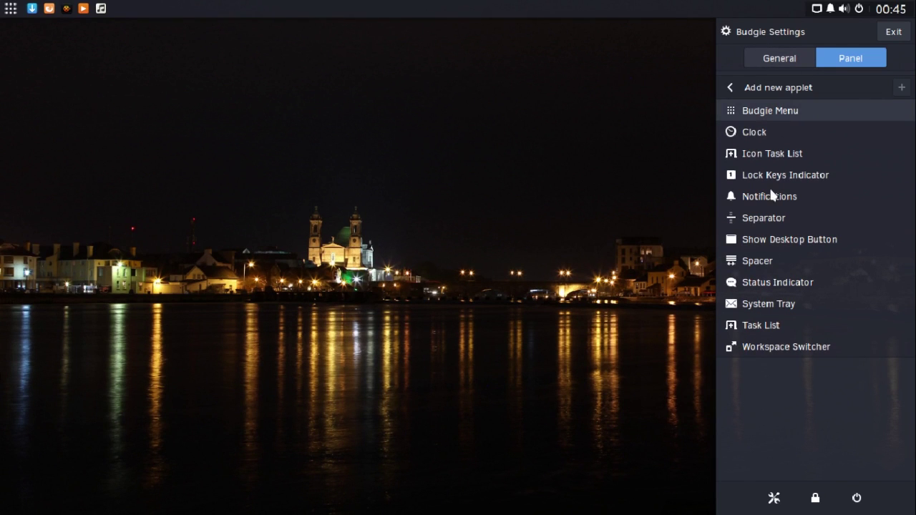
pyautogui.click(729, 88)
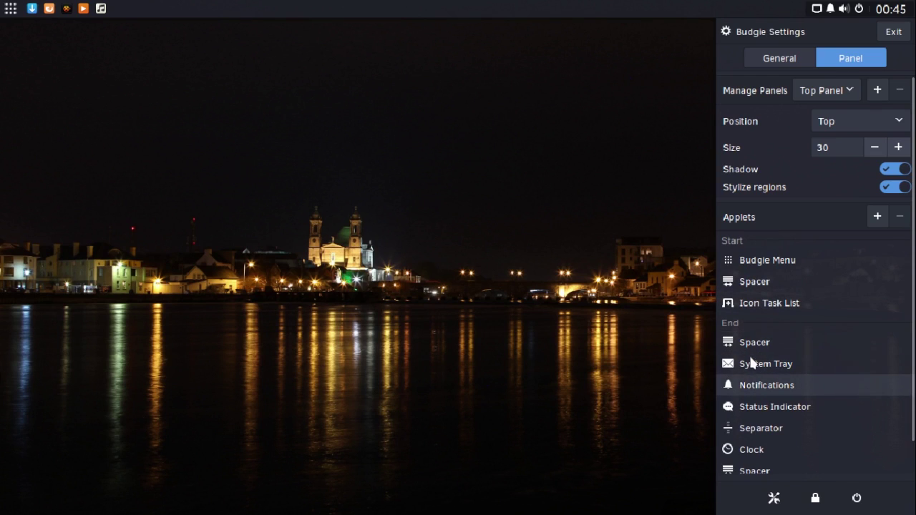
pyautogui.click(761, 429)
pyautogui.scroll(1, 761, 431)
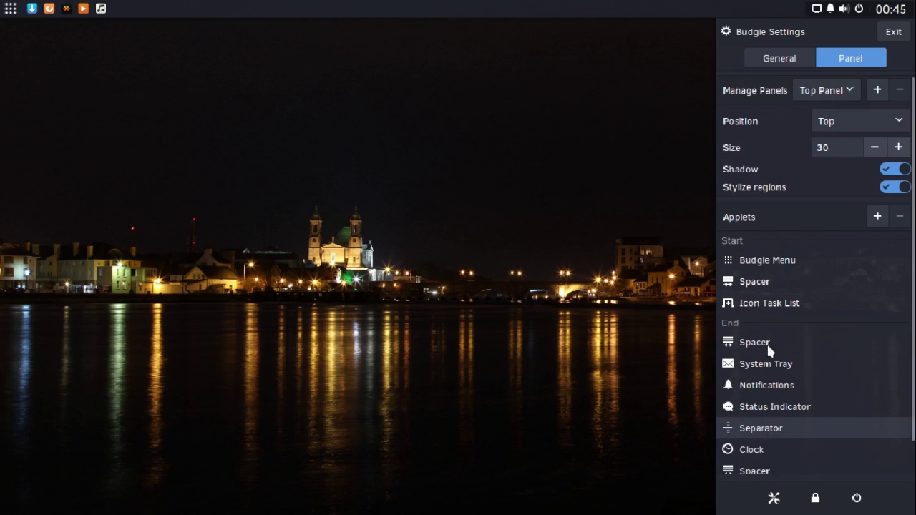
# Step: Close the settings sidebar and scroll through the All category in the application menu
pyautogui.click(219, 105)
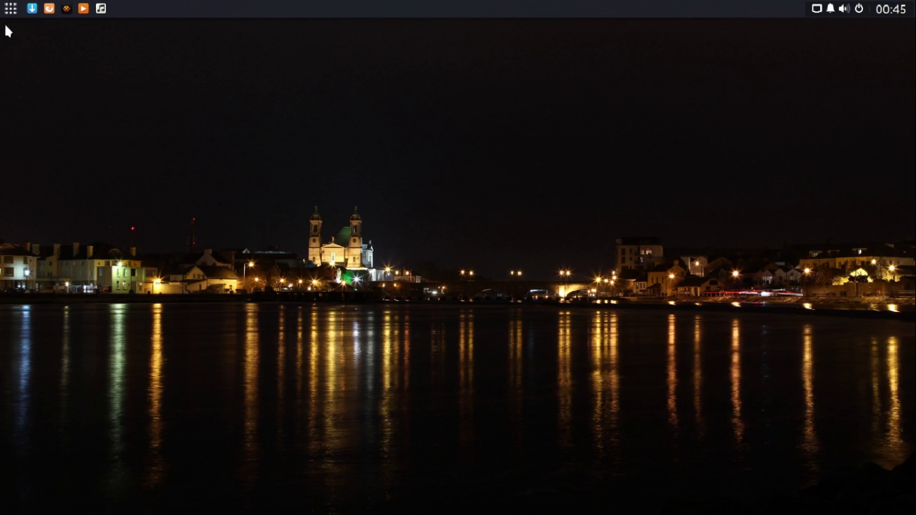
pyautogui.click(9, 10)
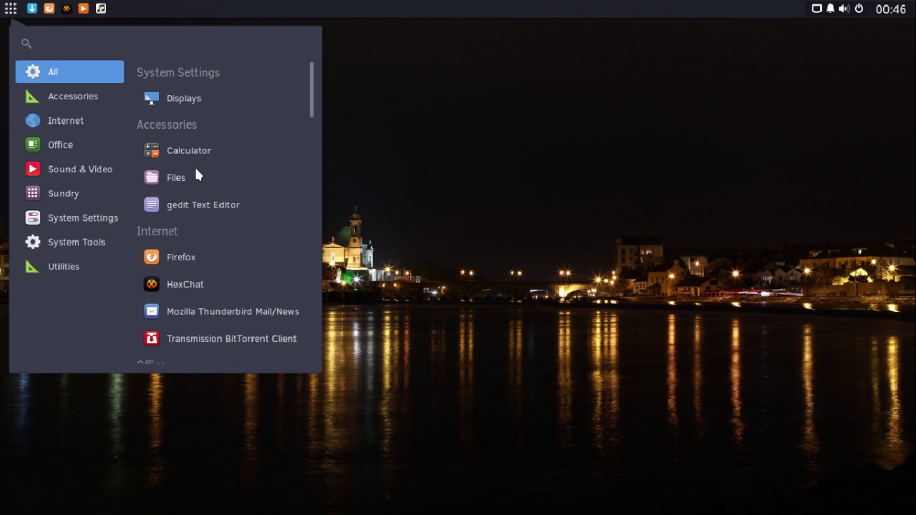
pyautogui.scroll(-10, 196, 174)
pyautogui.scroll(-15, 196, 170)
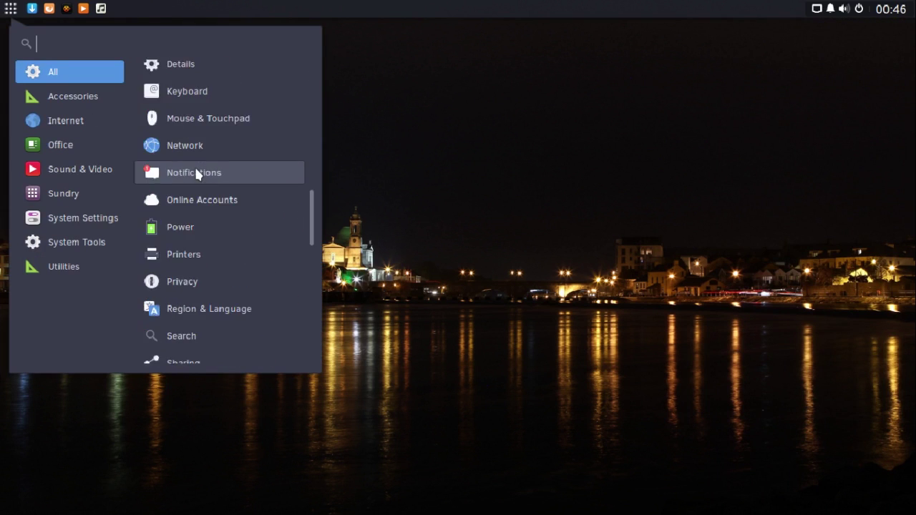
pyautogui.scroll(-5, 196, 172)
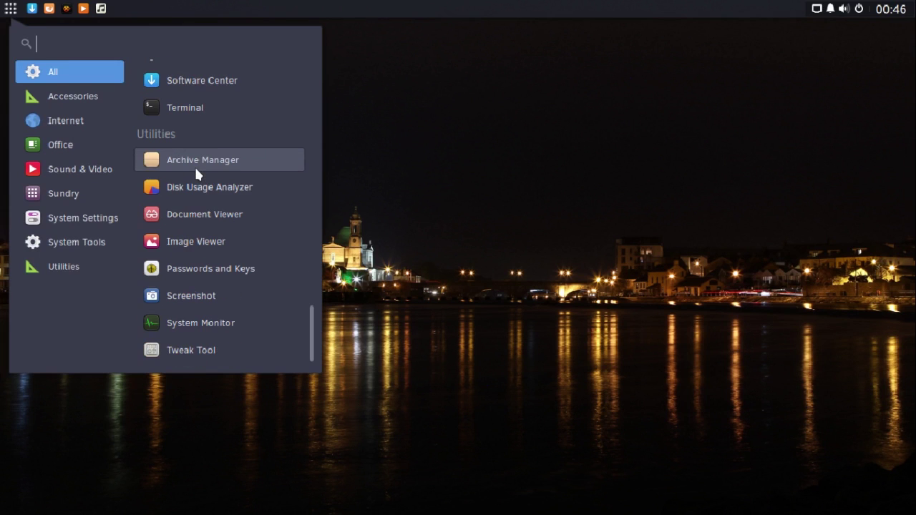
pyautogui.scroll(8, 194, 165)
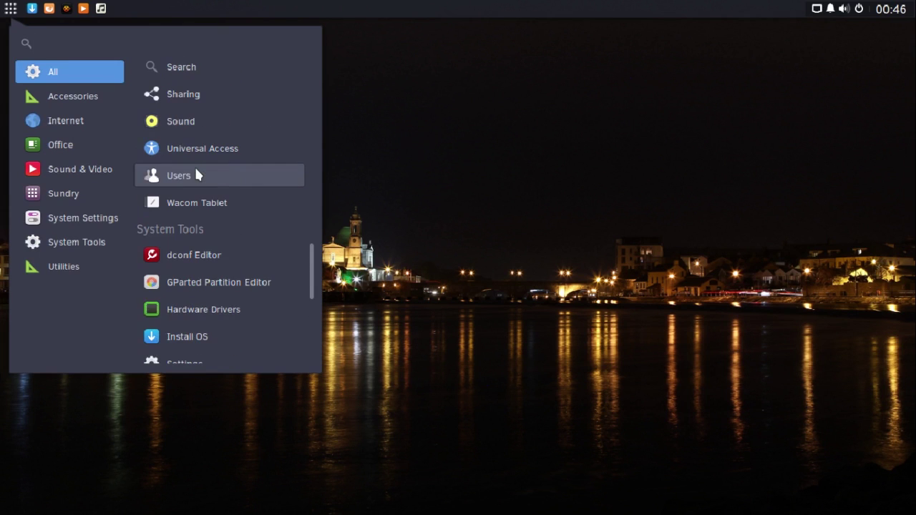
pyautogui.scroll(10, 196, 175)
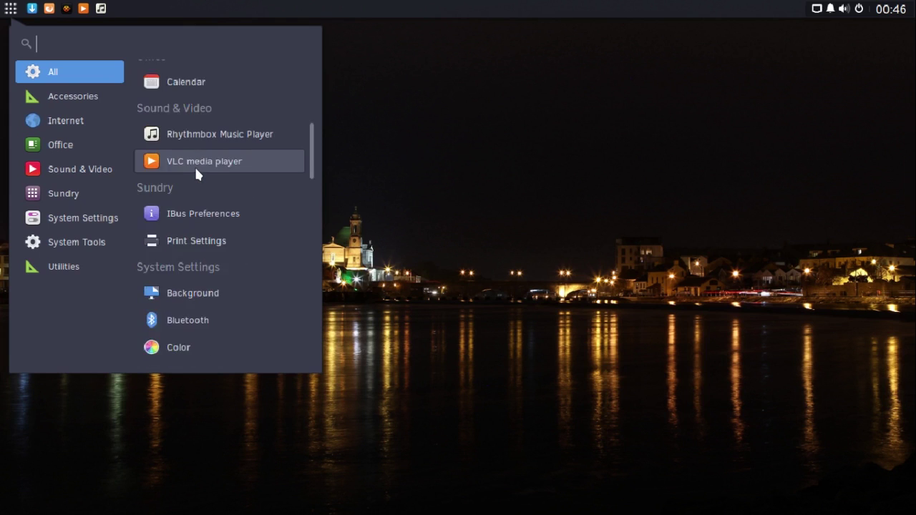
pyautogui.scroll(3, 194, 166)
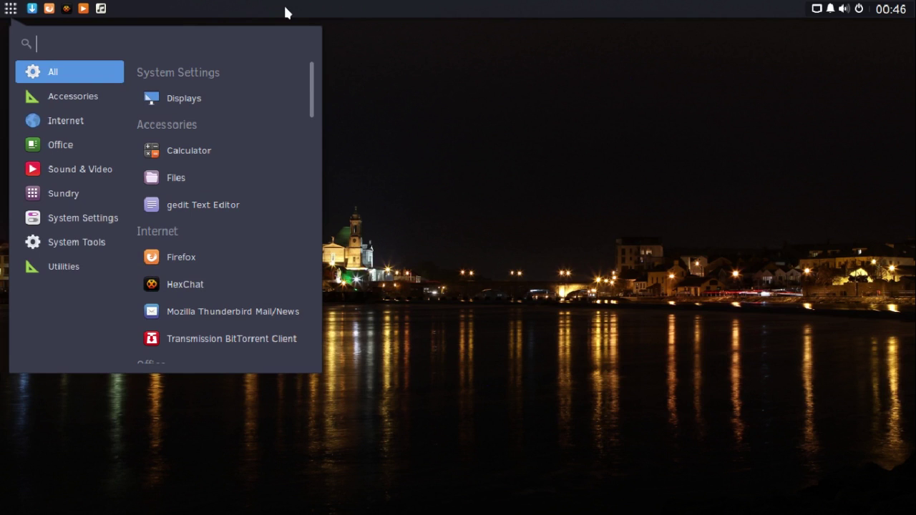
# Step: Check the clock options and the notifications sidebar, then reopen Budgie settings on the Panel page
pyautogui.click(860, 10)
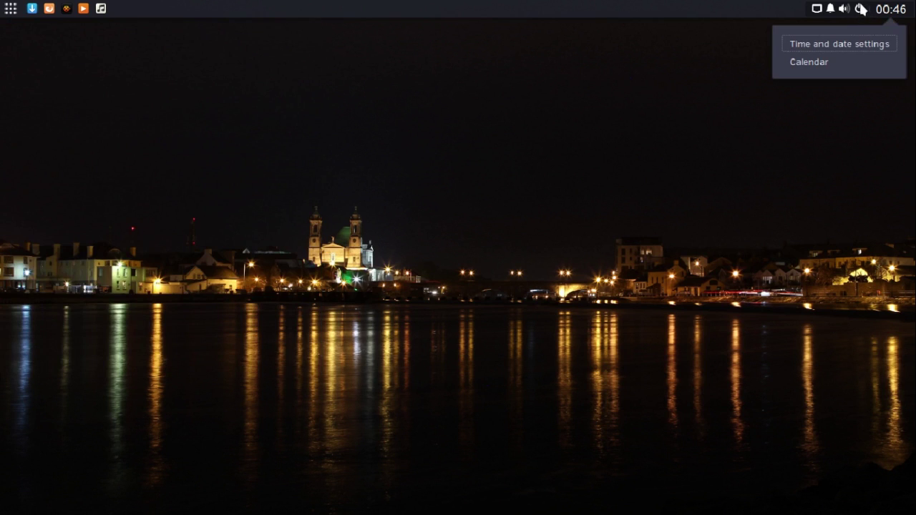
pyautogui.click(861, 8)
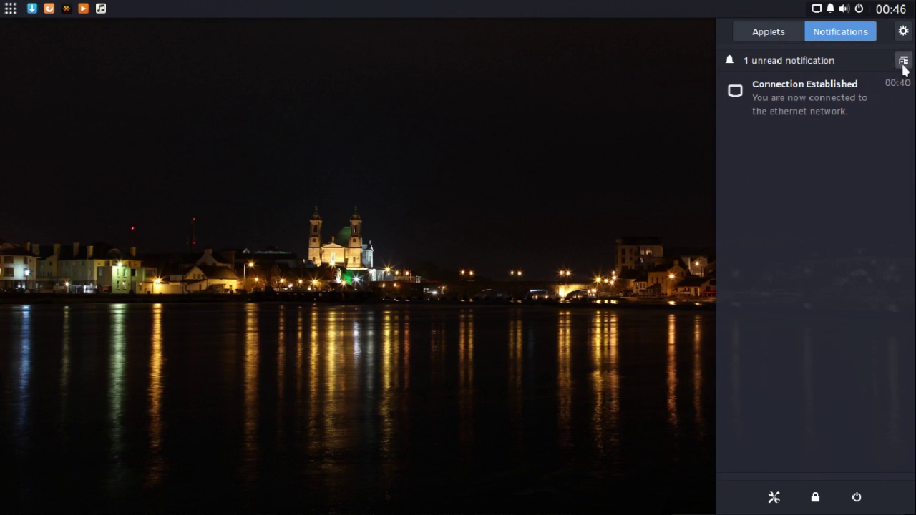
pyautogui.click(903, 32)
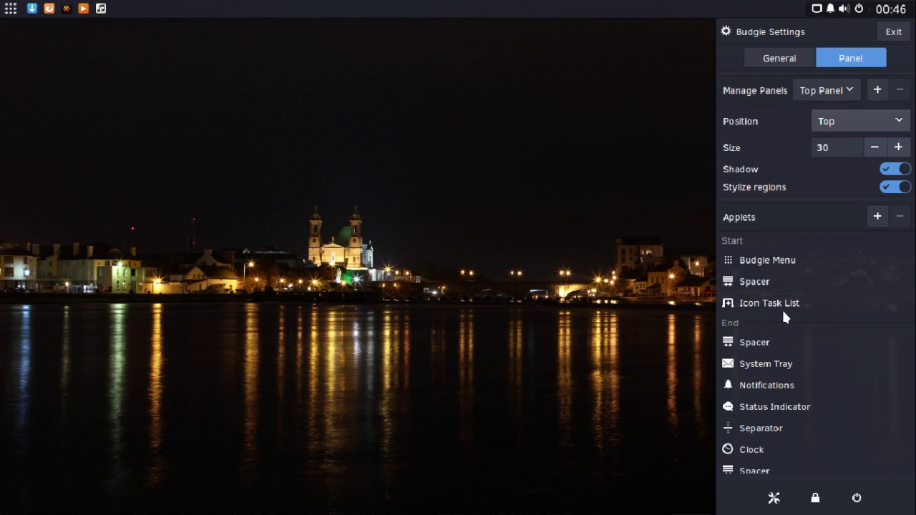
# Step: Switch between General and Panel settings twice, then close the settings sidebar
pyautogui.click(782, 60)
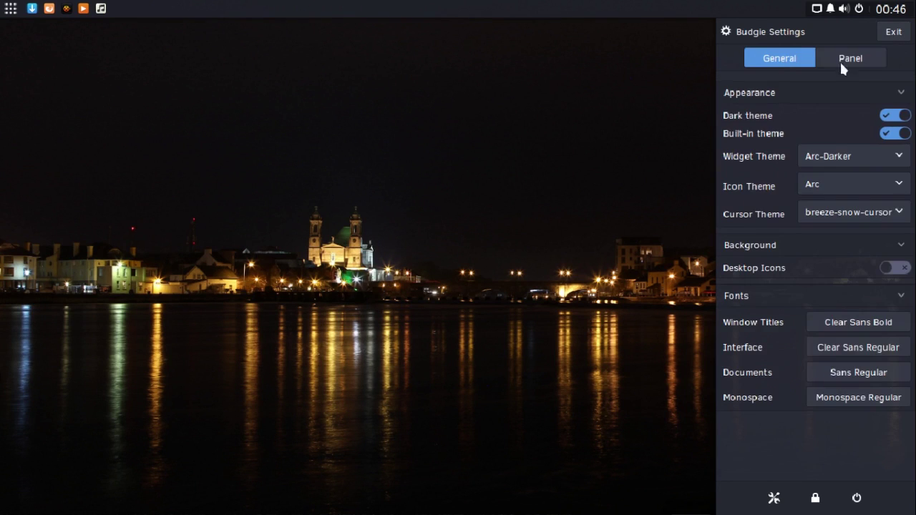
pyautogui.click(852, 60)
pyautogui.click(803, 59)
pyautogui.click(846, 60)
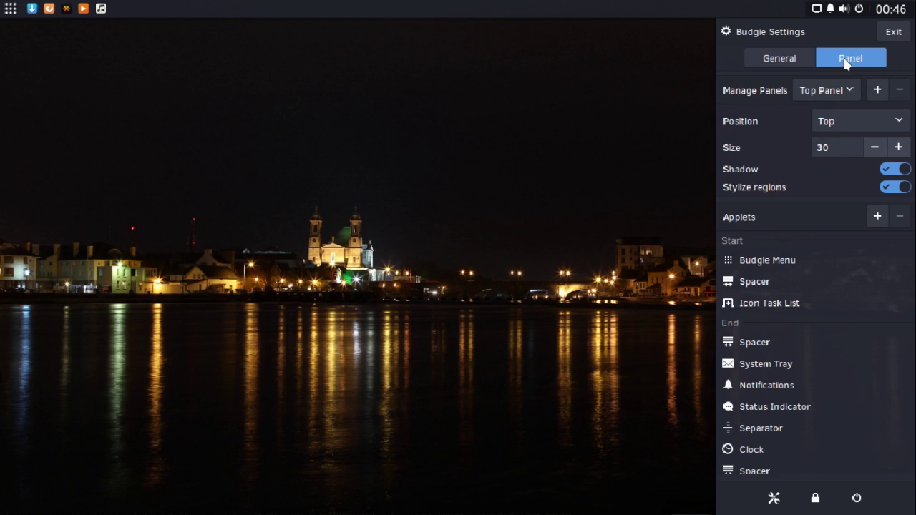
pyautogui.click(585, 166)
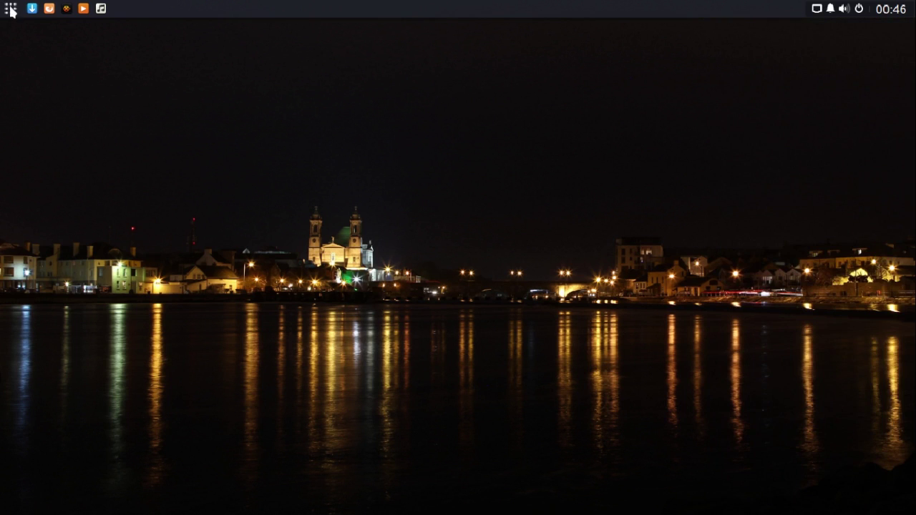
# Step: Open the Budgie application menu and scroll down and back up through the app categories
pyautogui.click(11, 8)
pyautogui.scroll(-15, 240, 111)
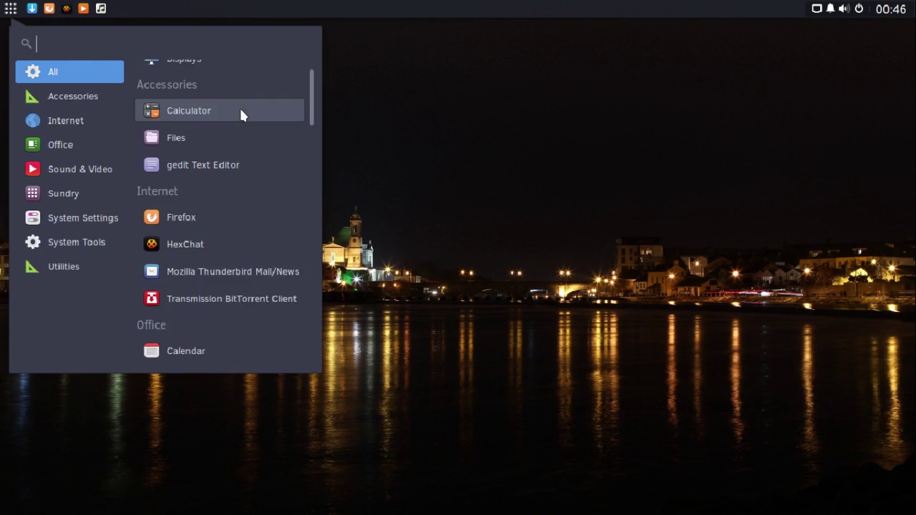
pyautogui.scroll(-15, 240, 111)
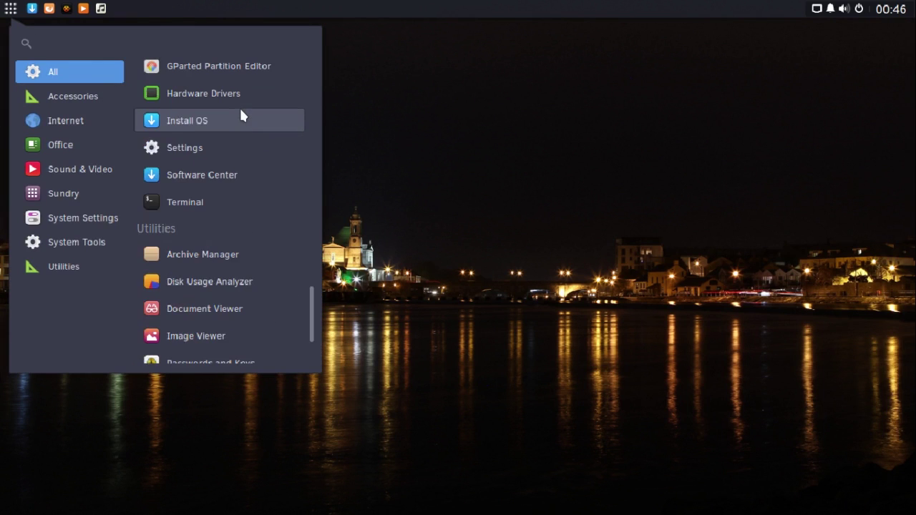
pyautogui.scroll(20, 241, 112)
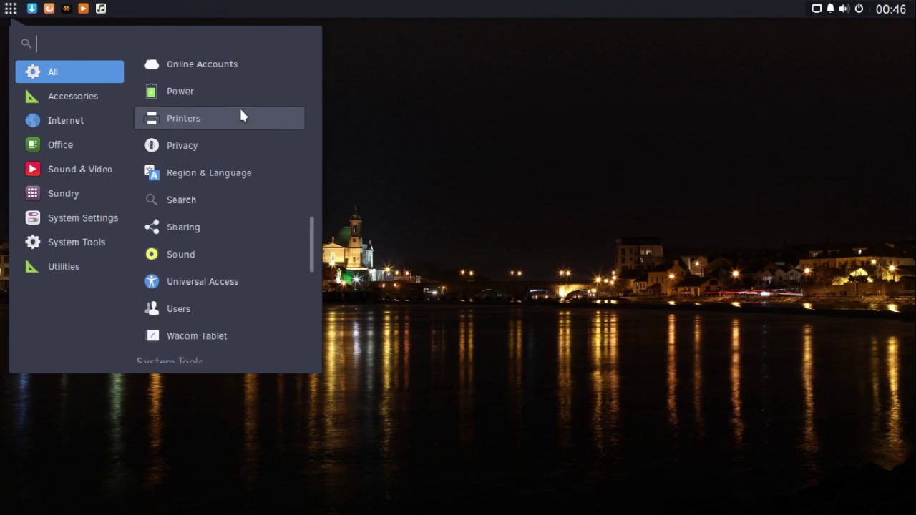
pyautogui.scroll(8, 241, 114)
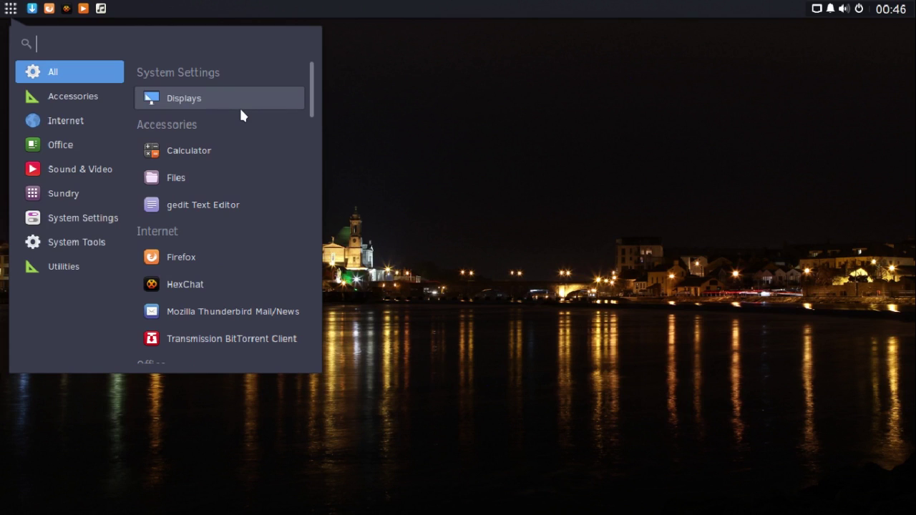
# Step: Close the Solus menu and show the Ctrl+Alt key combinations that can be sent
pyautogui.click(413, 86)
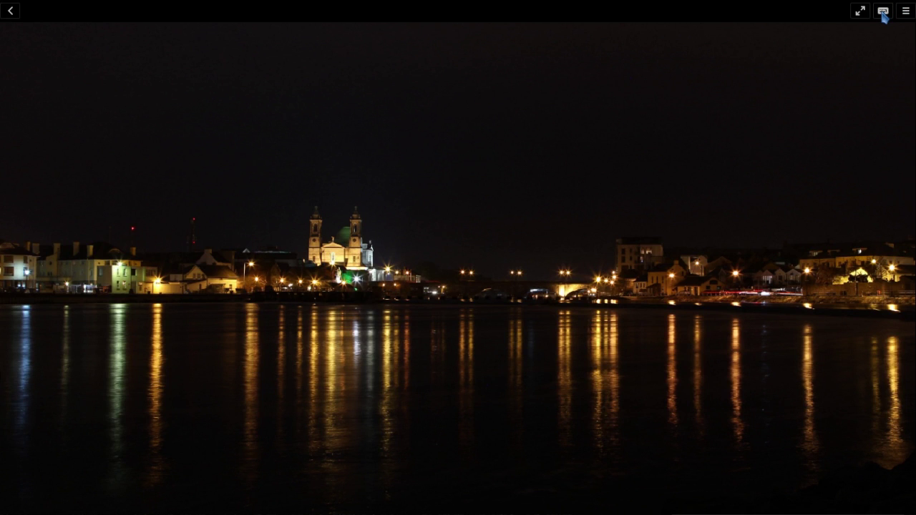
pyautogui.click(884, 14)
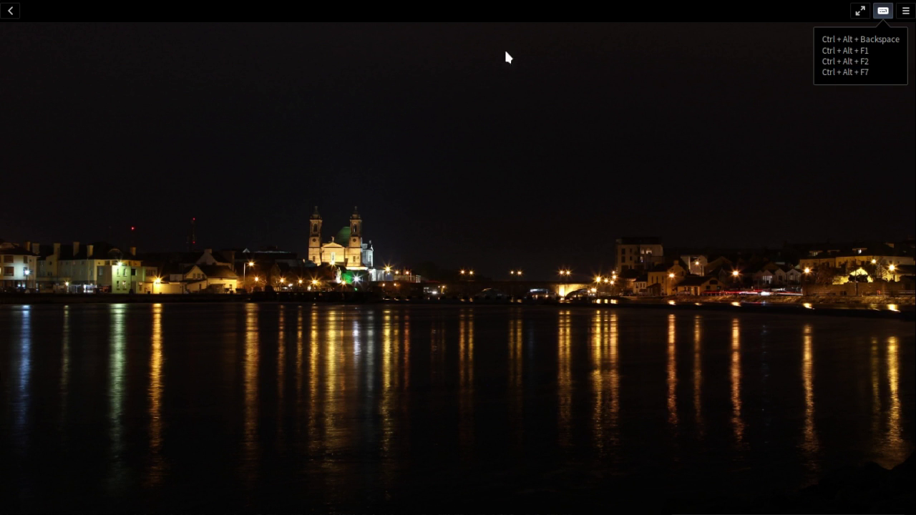
pyautogui.click(10, 12)
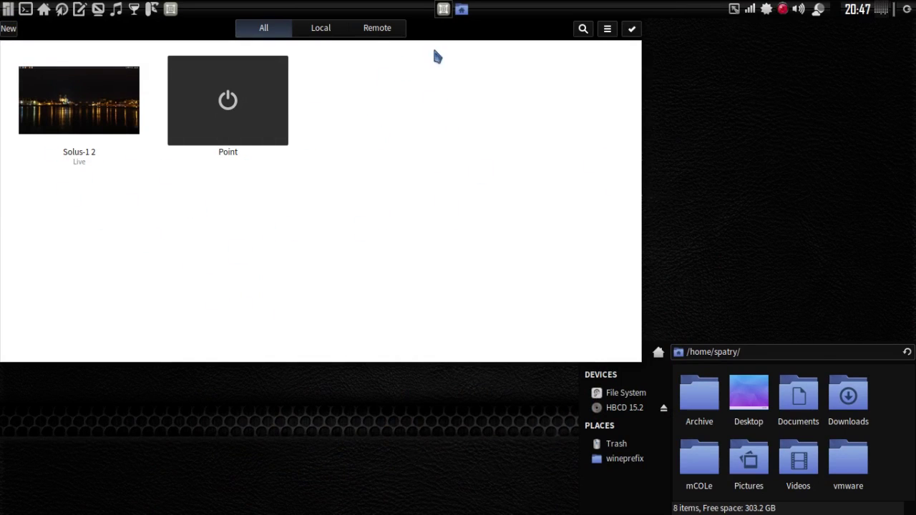
pyautogui.click(314, 36)
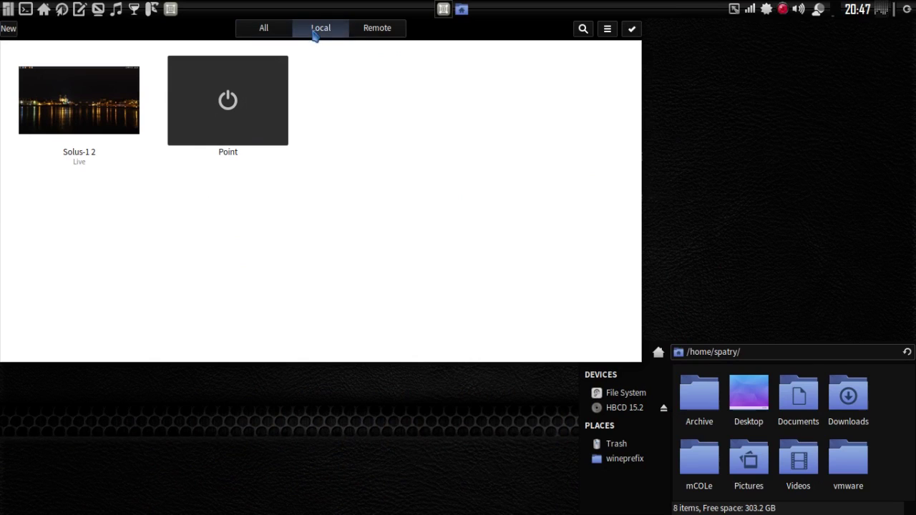
pyautogui.click(377, 33)
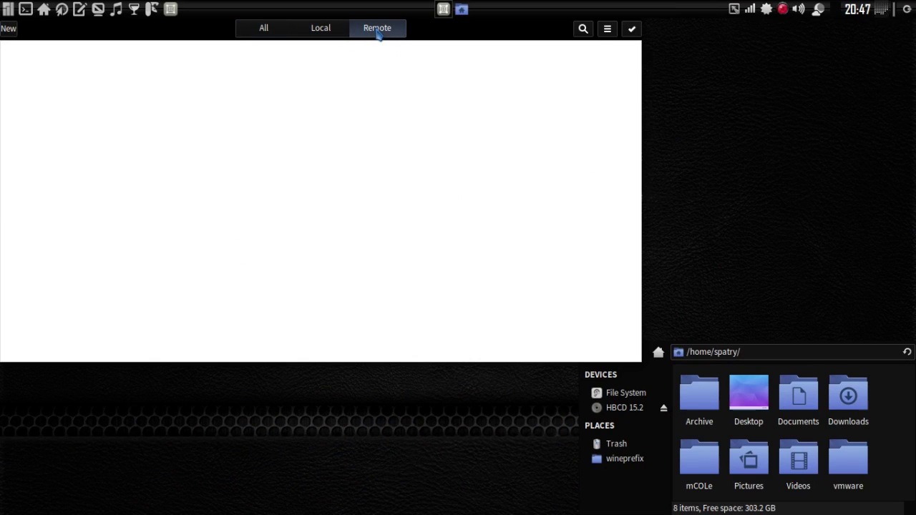
pyautogui.click(262, 29)
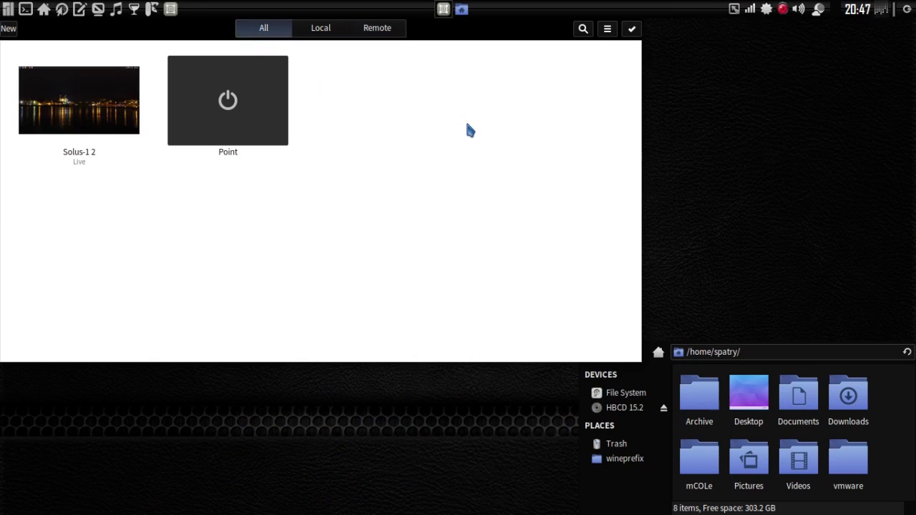
pyautogui.click(69, 111)
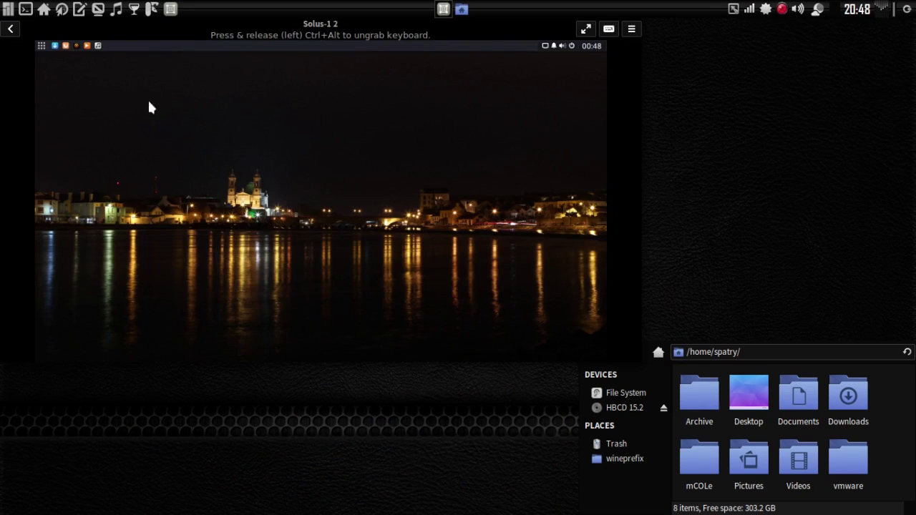
pyautogui.click(586, 28)
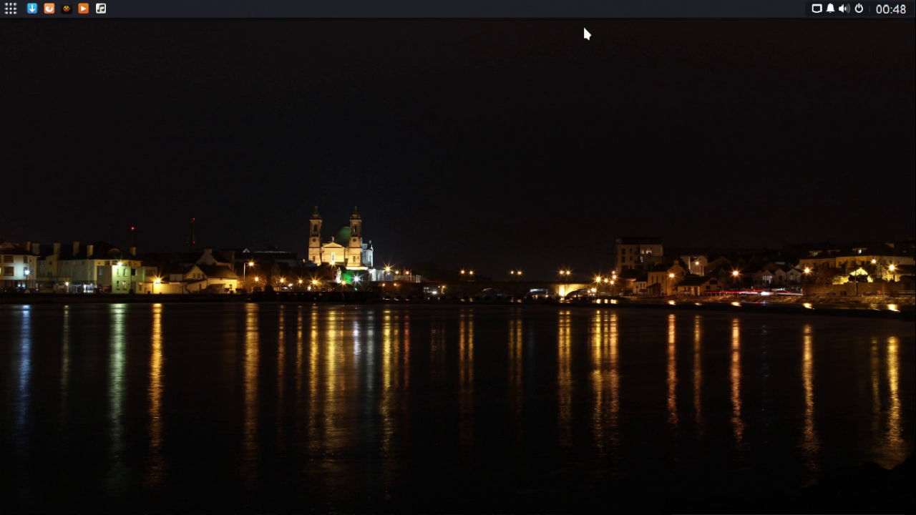
pyautogui.moveTo(595, 6)
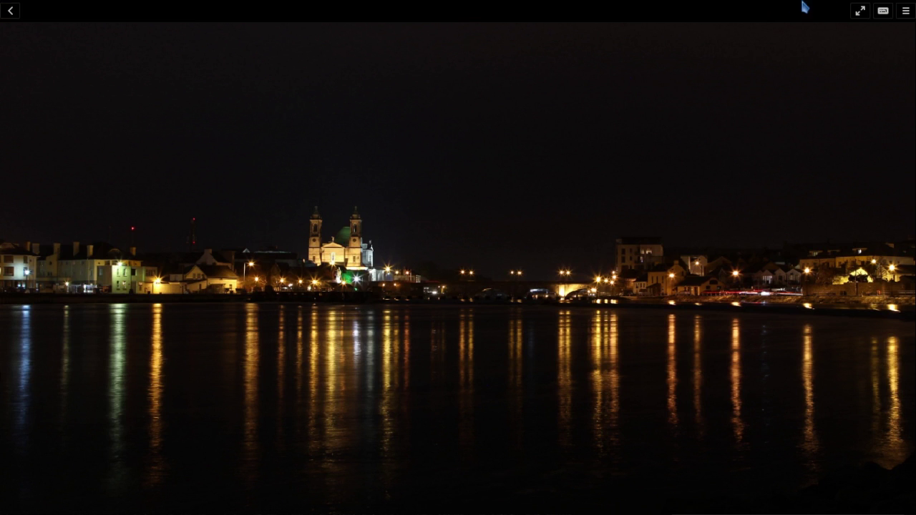
# Step: Leave fullscreen so the Solus-1 2 machine runs in a window
pyautogui.click(859, 12)
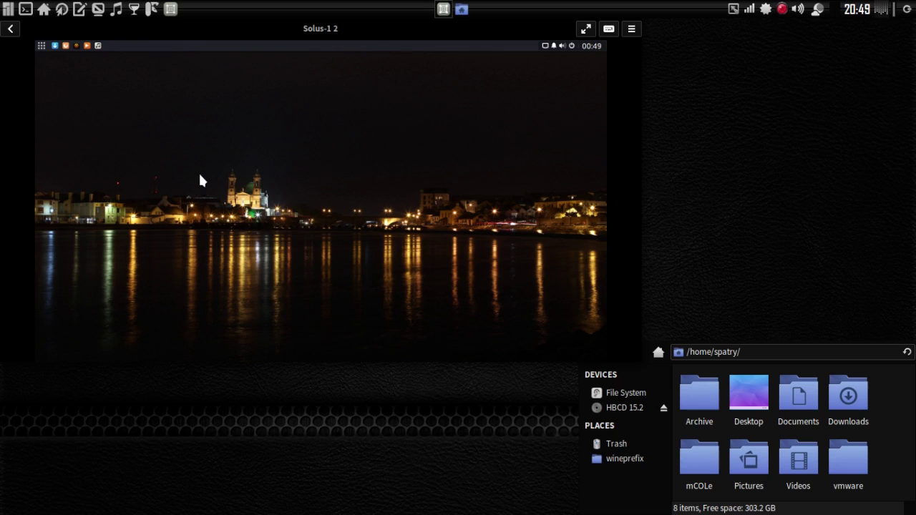
# Step: Search the Solus menu for 'install' and launch Install OS
pyautogui.click(41, 46)
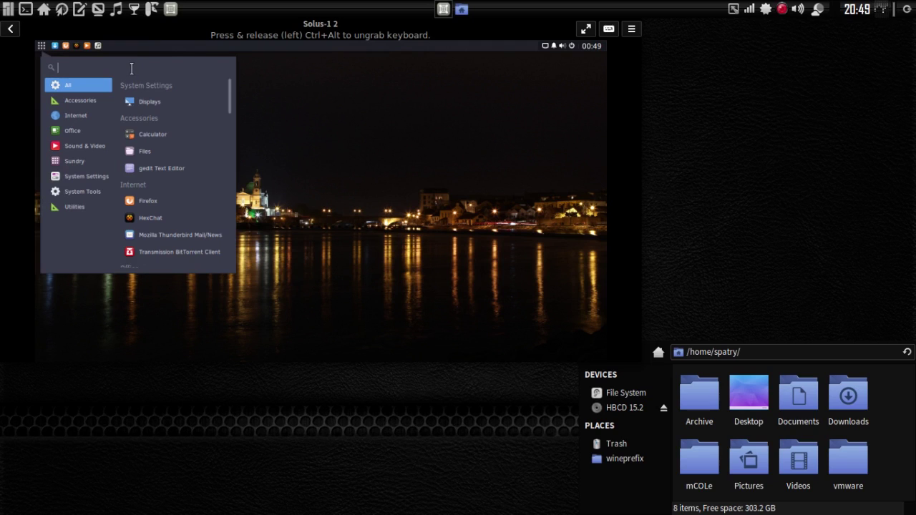
pyautogui.write('install')
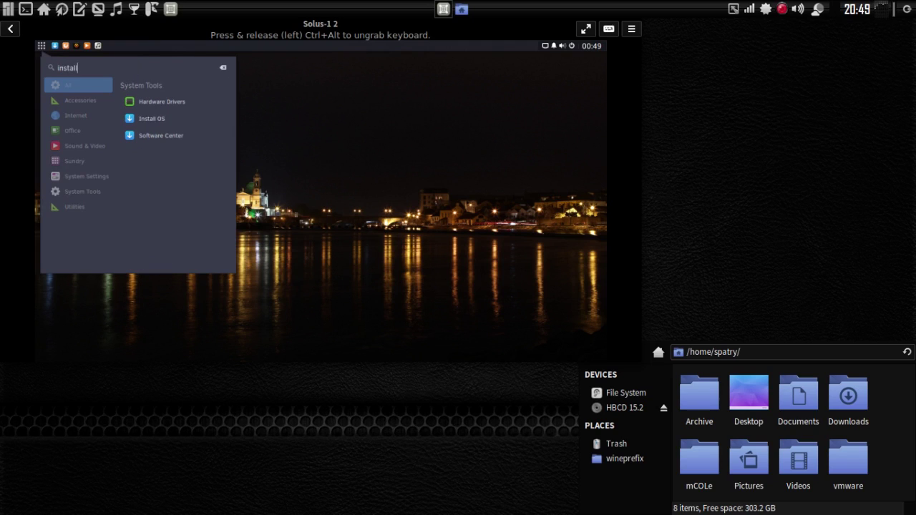
pyautogui.click(152, 121)
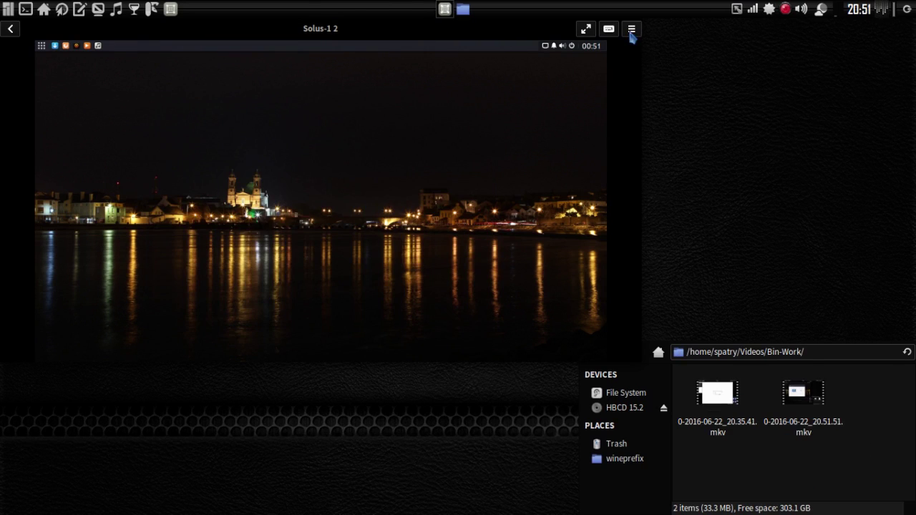
# Step: Shut down the Solus live machine from Raven's power off options
pyautogui.click(573, 46)
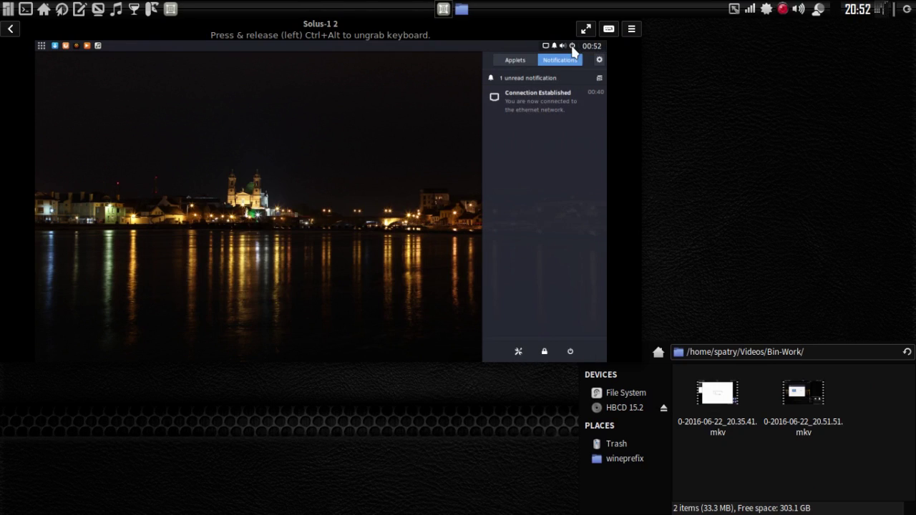
pyautogui.click(571, 352)
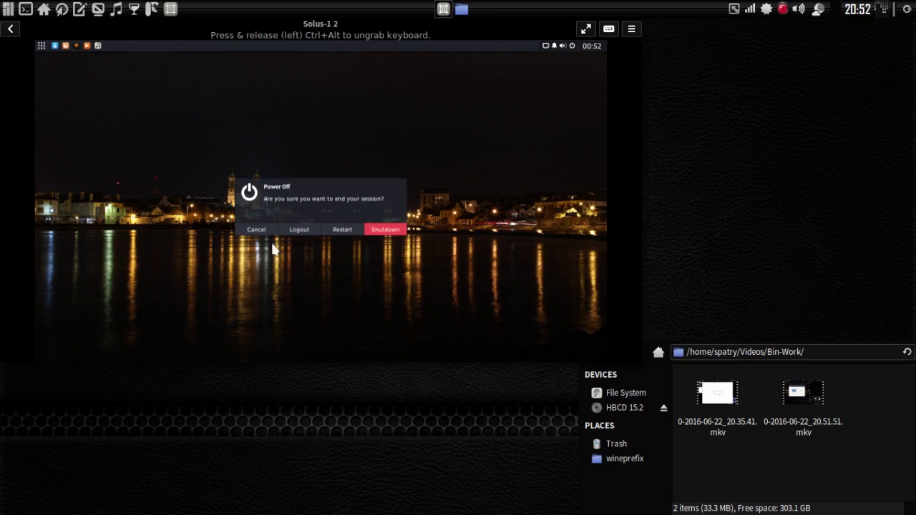
pyautogui.click(380, 229)
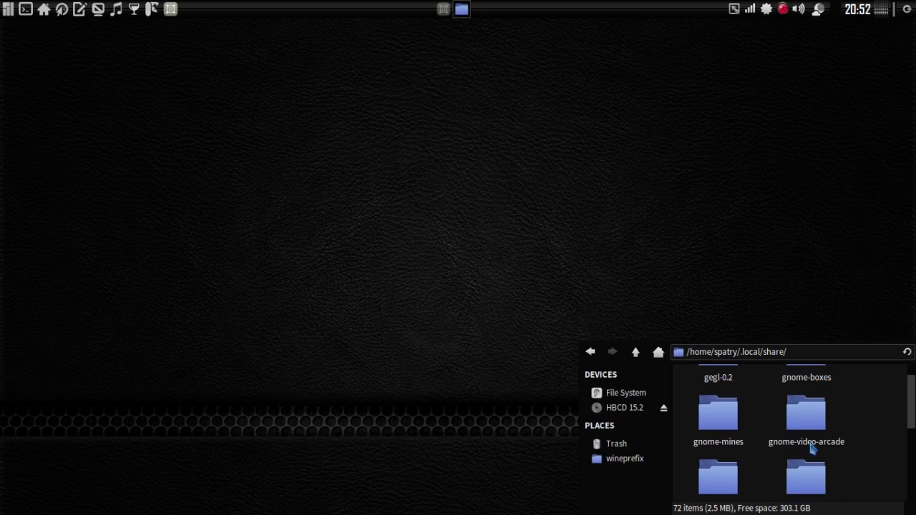
pyautogui.scroll(1, 813, 448)
# Step: Open gnome-boxes/images under .local/share and select the 4.6 GB boxes-unknown image to check its size
pyautogui.doubleClick(807, 402)
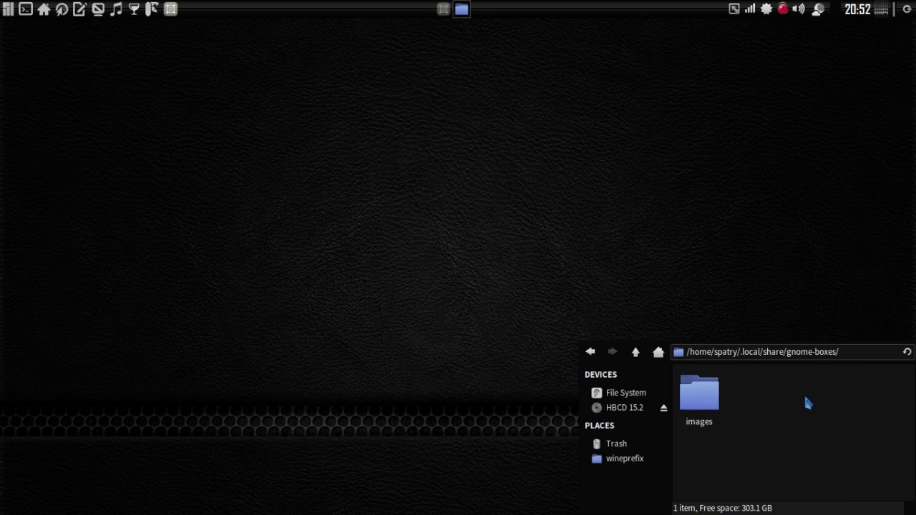
pyautogui.doubleClick(706, 401)
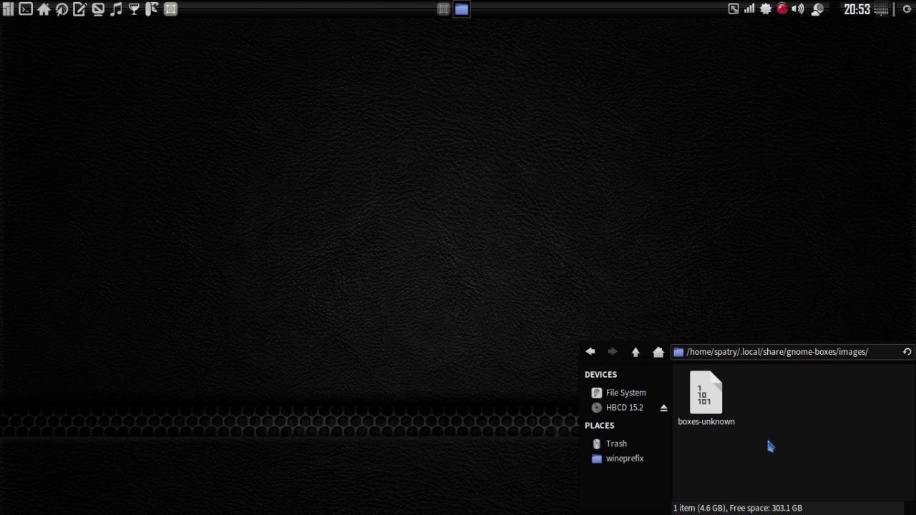
pyautogui.click(708, 401)
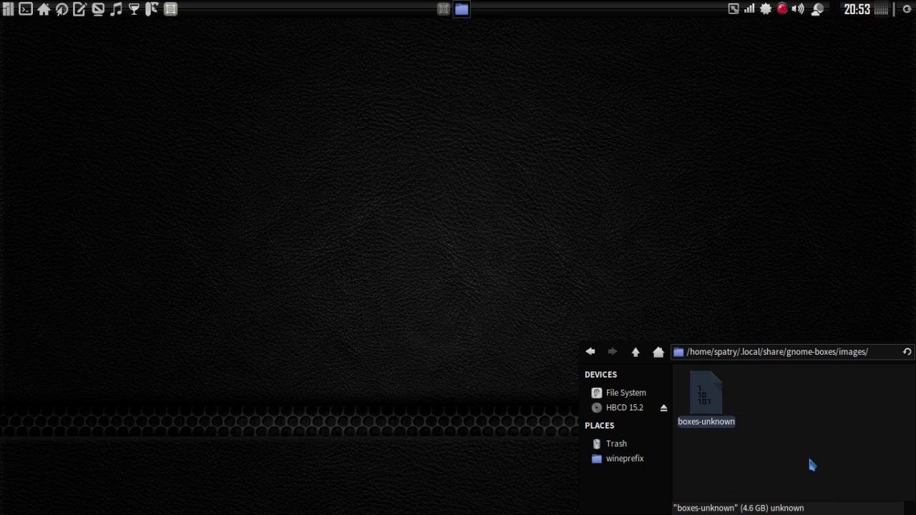
# Step: Go up to gnome-boxes, restore GNOME Boxes, and toggle the Point machine between list and grid views
pyautogui.click(635, 353)
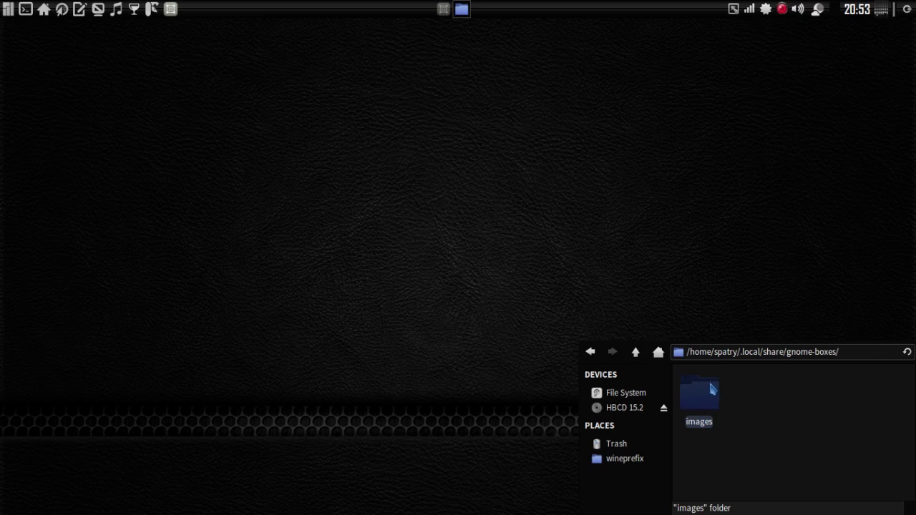
pyautogui.click(444, 9)
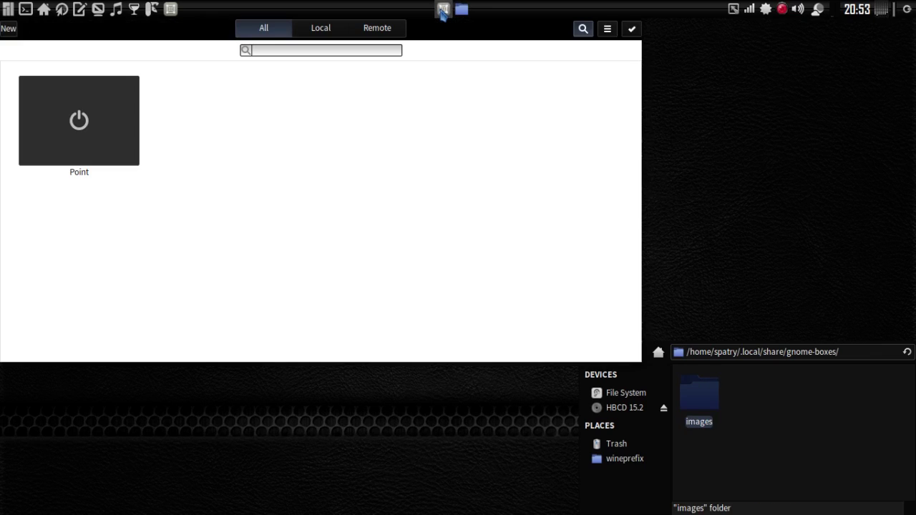
pyautogui.click(608, 30)
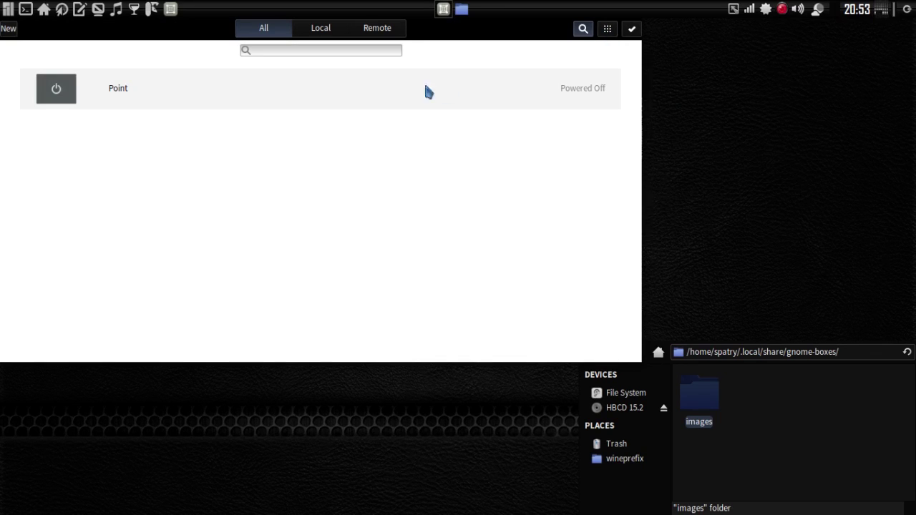
pyautogui.click(607, 30)
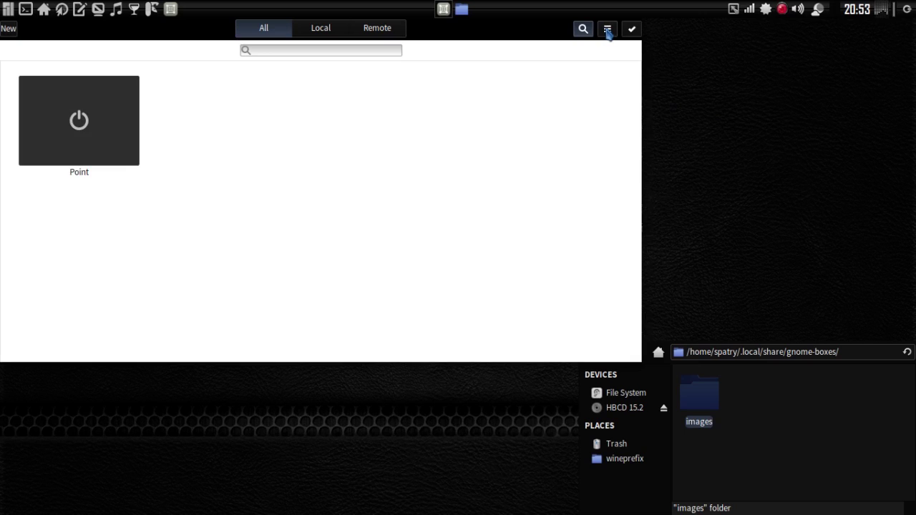
pyautogui.click(608, 30)
pyautogui.click(608, 30)
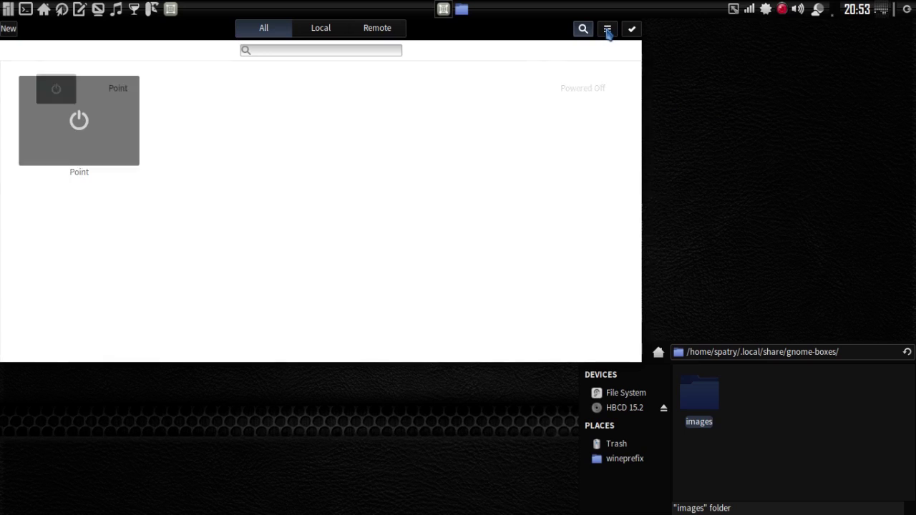
# Step: Toggle the GNOME Boxes search bar off, on, and off again
pyautogui.click(582, 30)
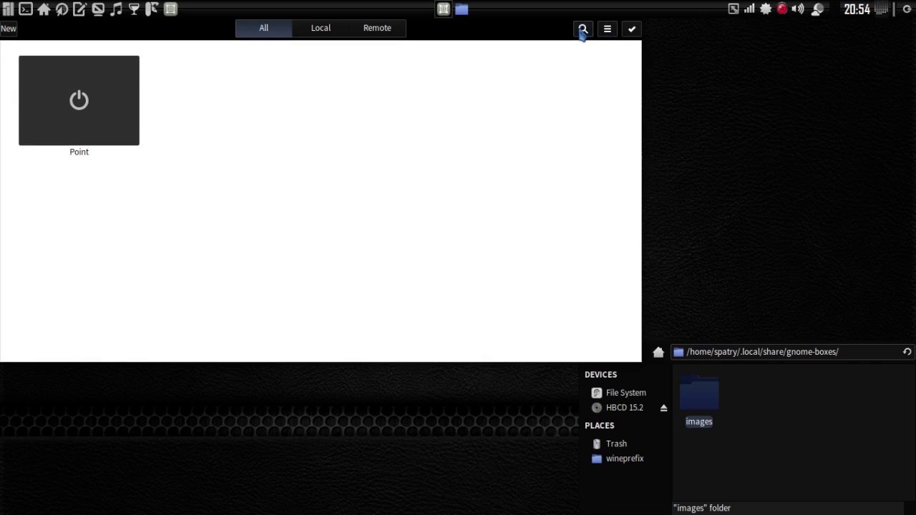
pyautogui.click(583, 30)
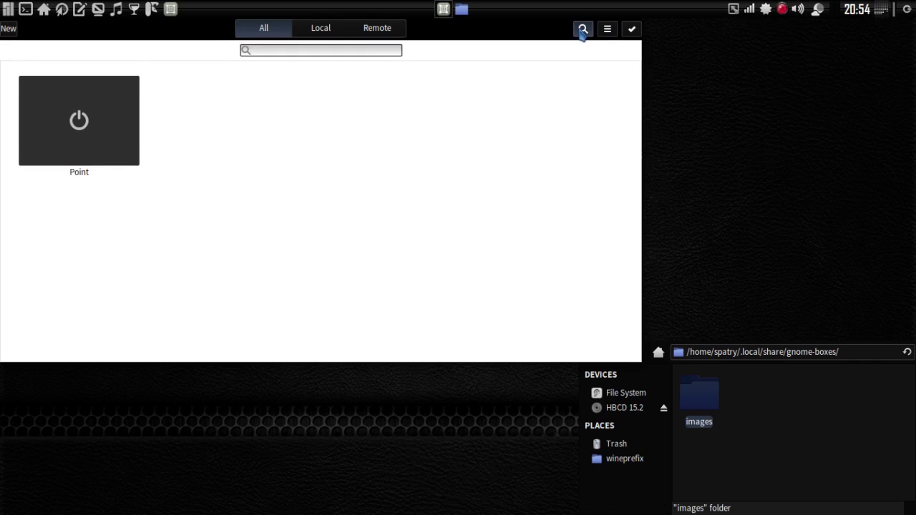
pyautogui.click(583, 30)
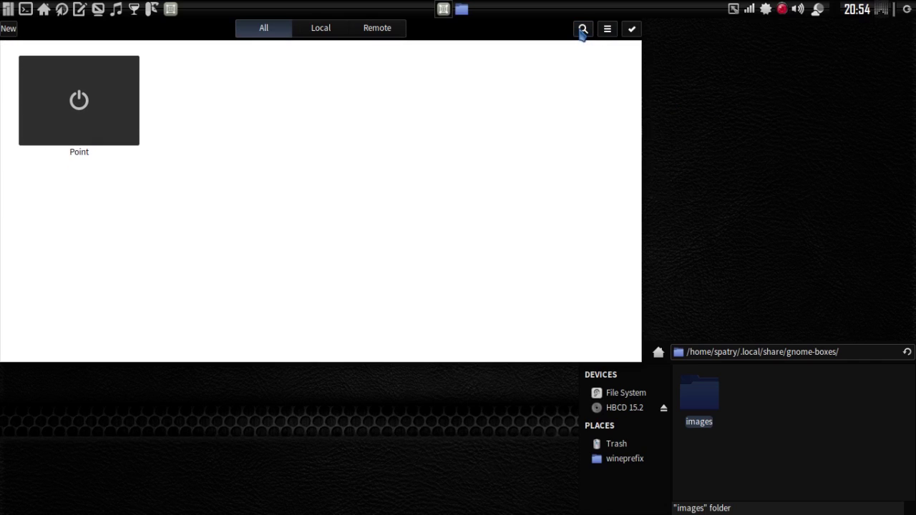